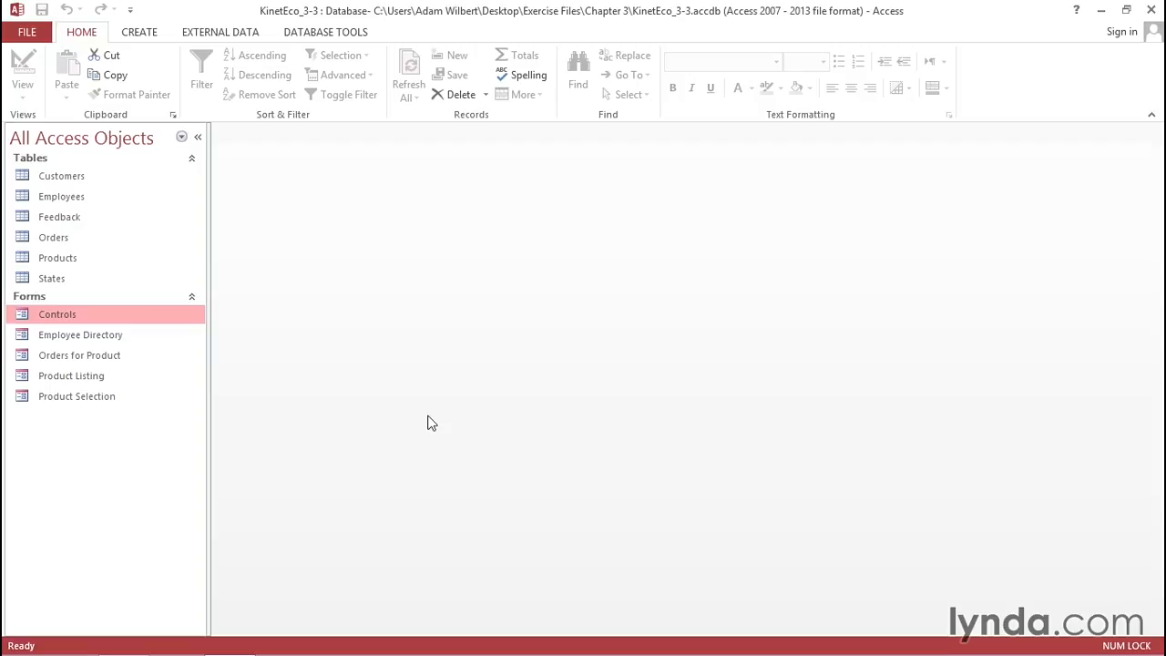
- Open the Controls form in Design View and draw a tab control about 5.2 by 3 inches in the detail section
{"action": "right_click", "coordinate": [111, 320]}
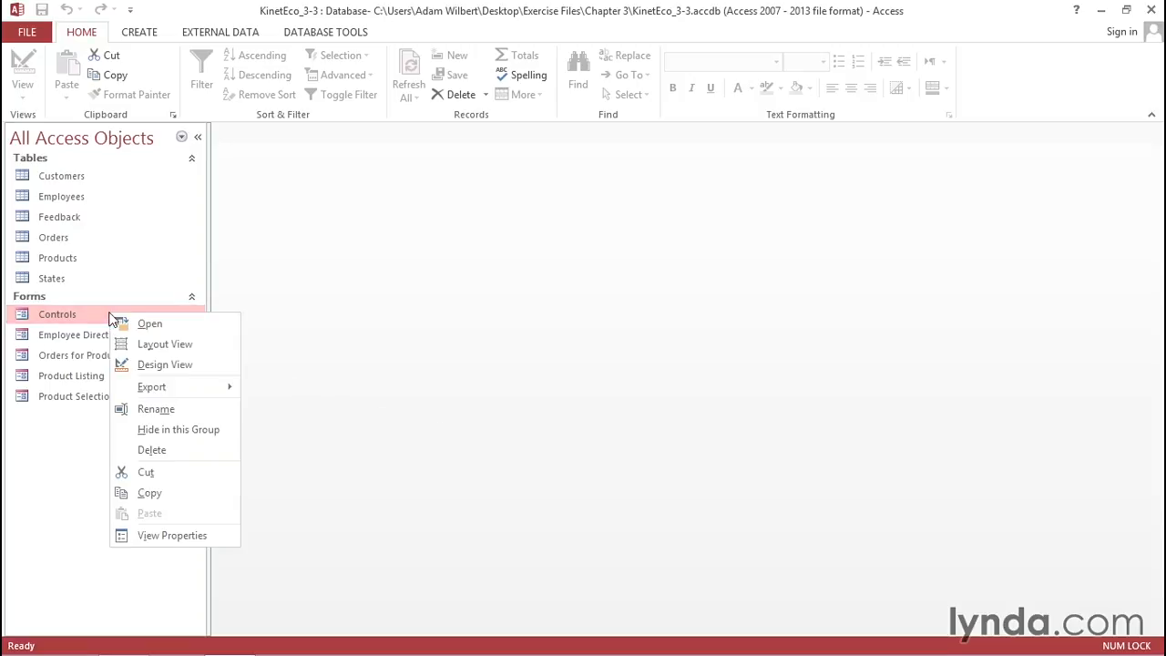
{"action": "left_click", "coordinate": [152, 365]}
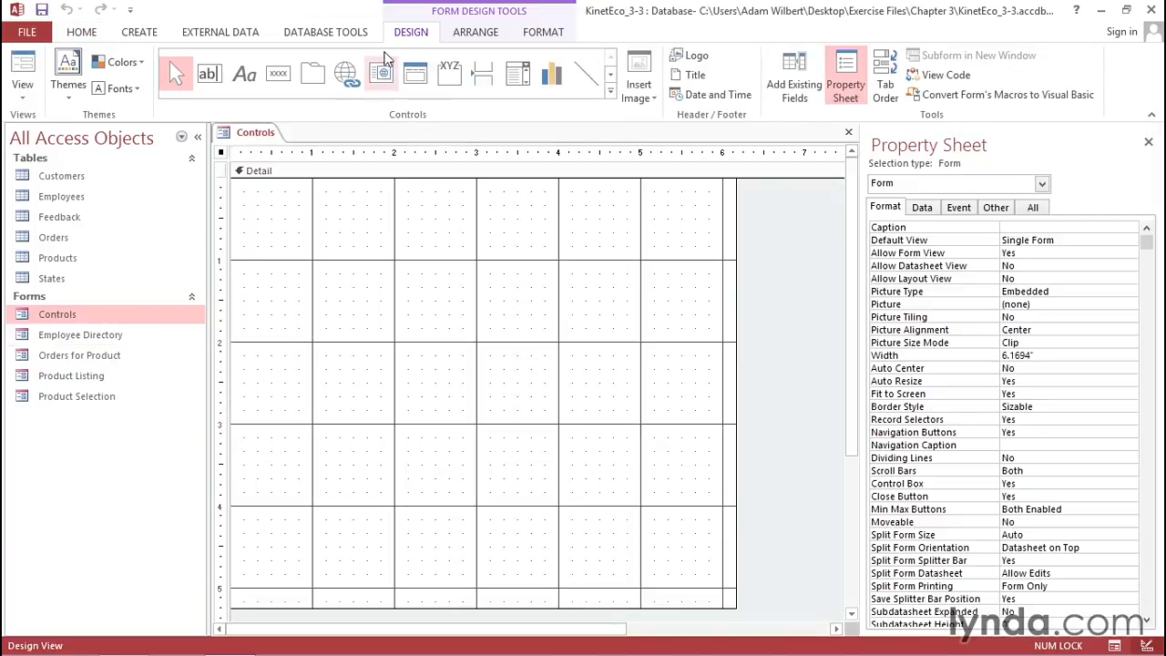
{"action": "left_click", "coordinate": [318, 79]}
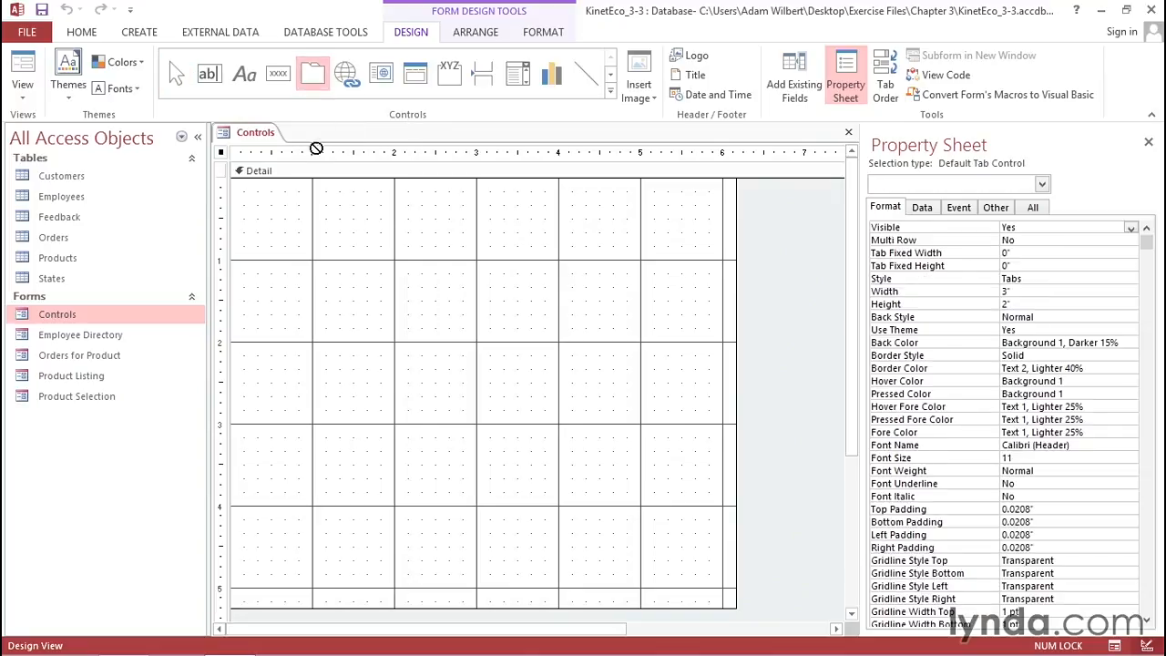
{"action": "left_click_drag", "start_coordinate": [257, 288], "coordinate": [684, 537]}
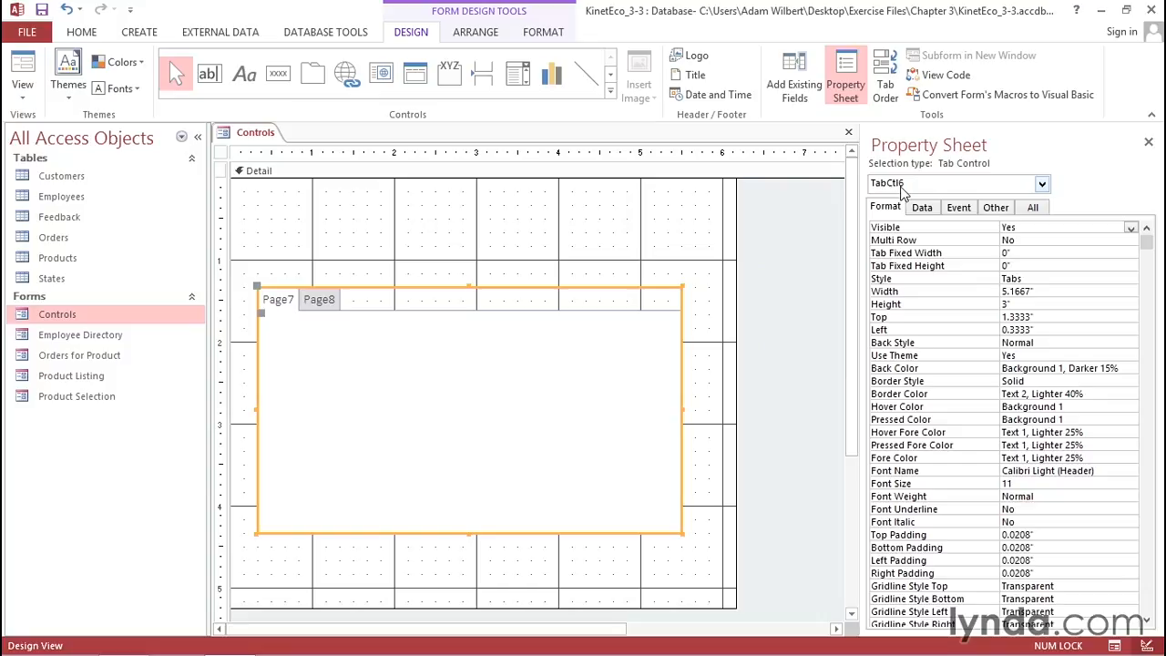
- Compare selecting an individual page of the tab control with selecting the whole tab control
{"action": "left_click", "coordinate": [279, 300]}
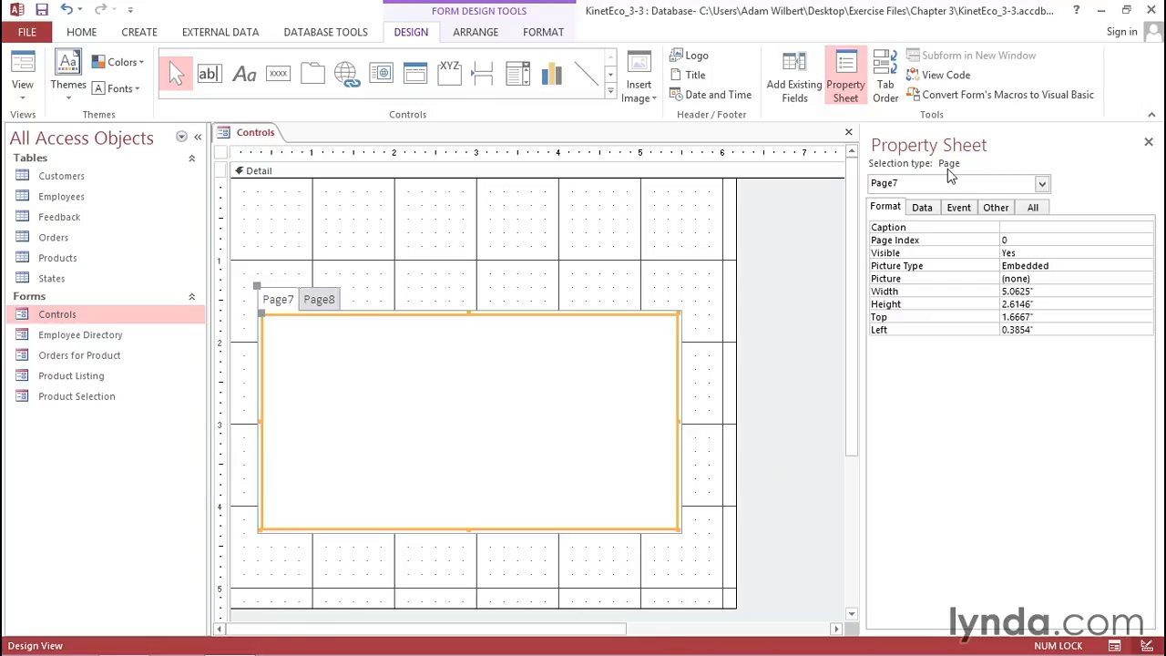
{"action": "left_click", "coordinate": [407, 251]}
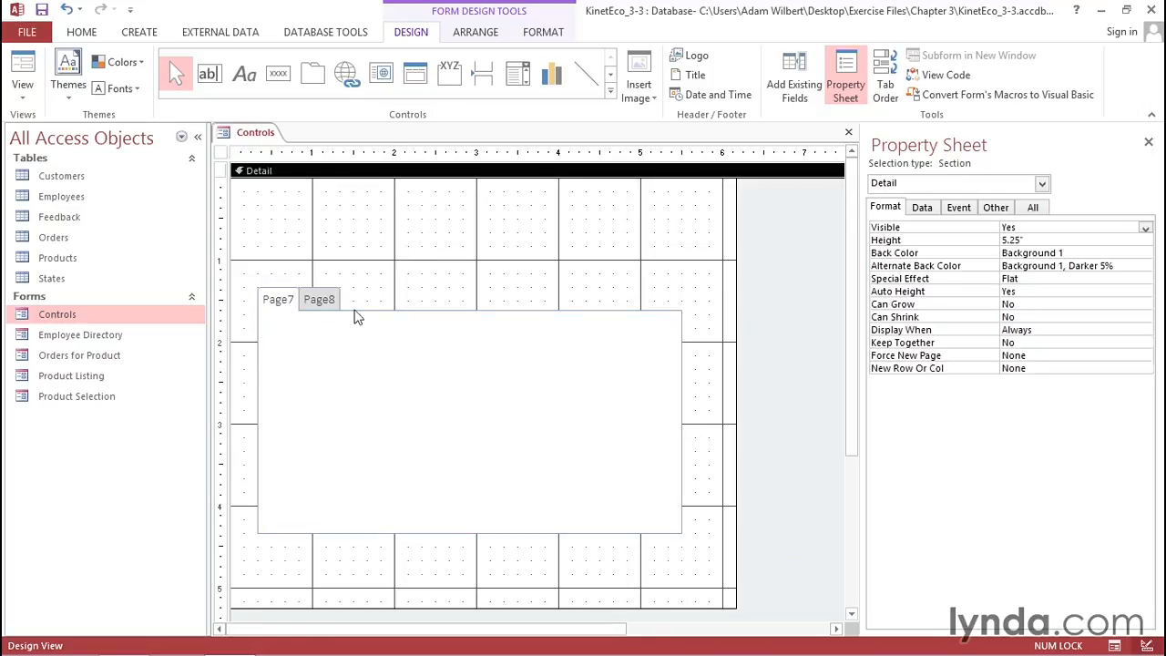
{"action": "left_click", "coordinate": [280, 302]}
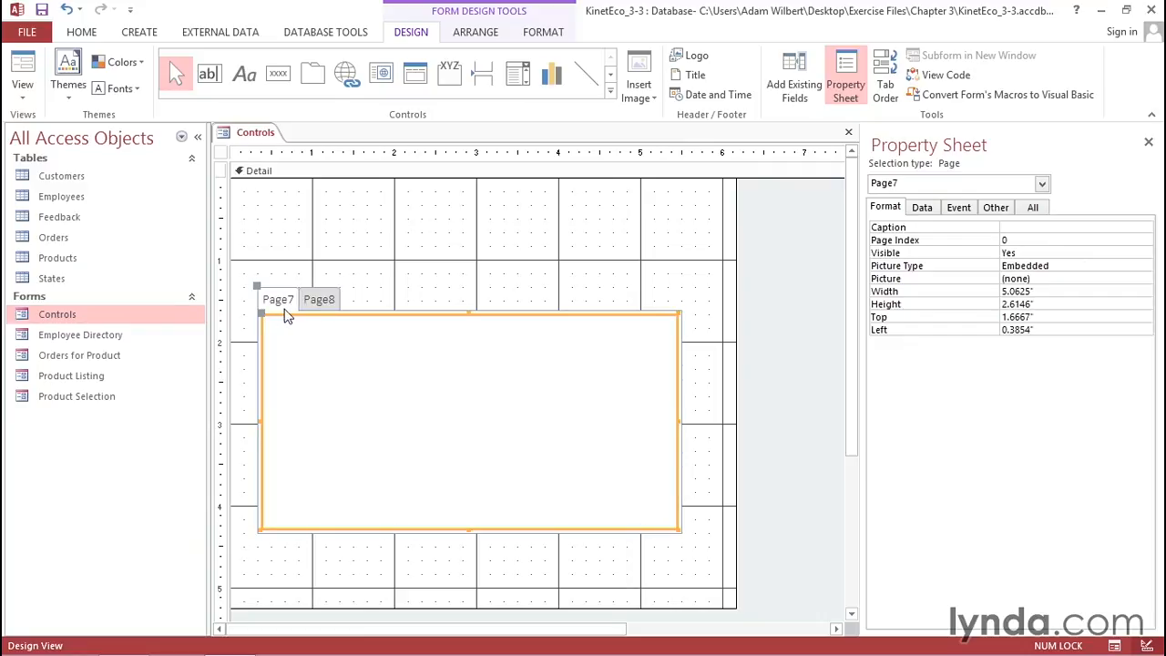
{"action": "left_click", "coordinate": [352, 298]}
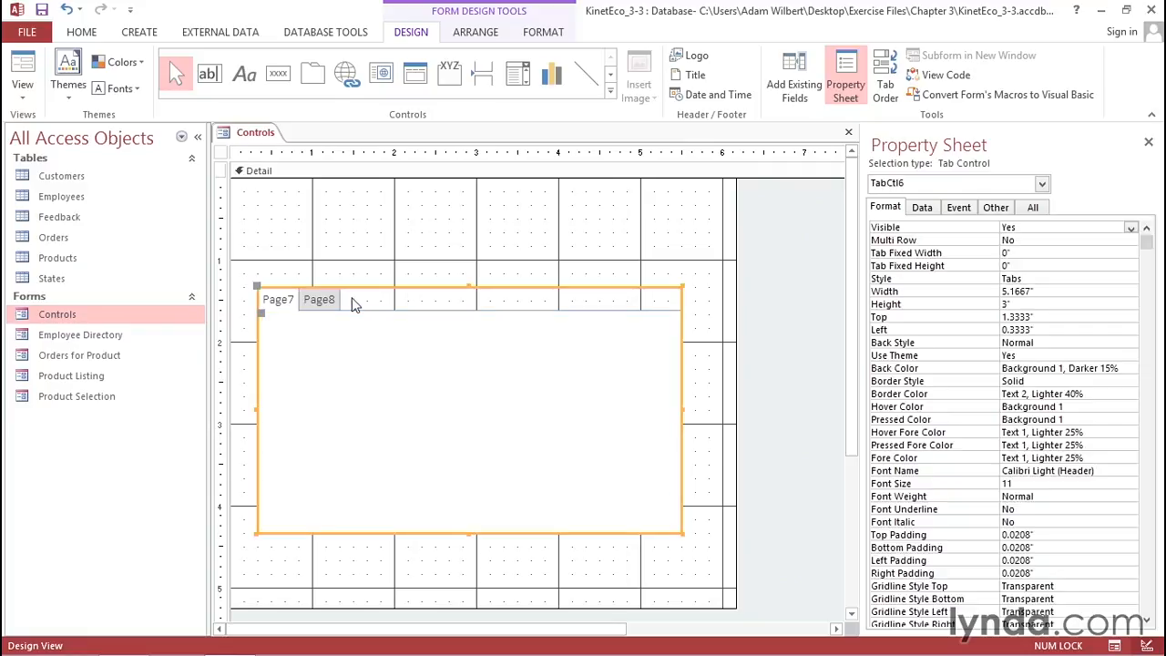
{"action": "left_click", "coordinate": [356, 301]}
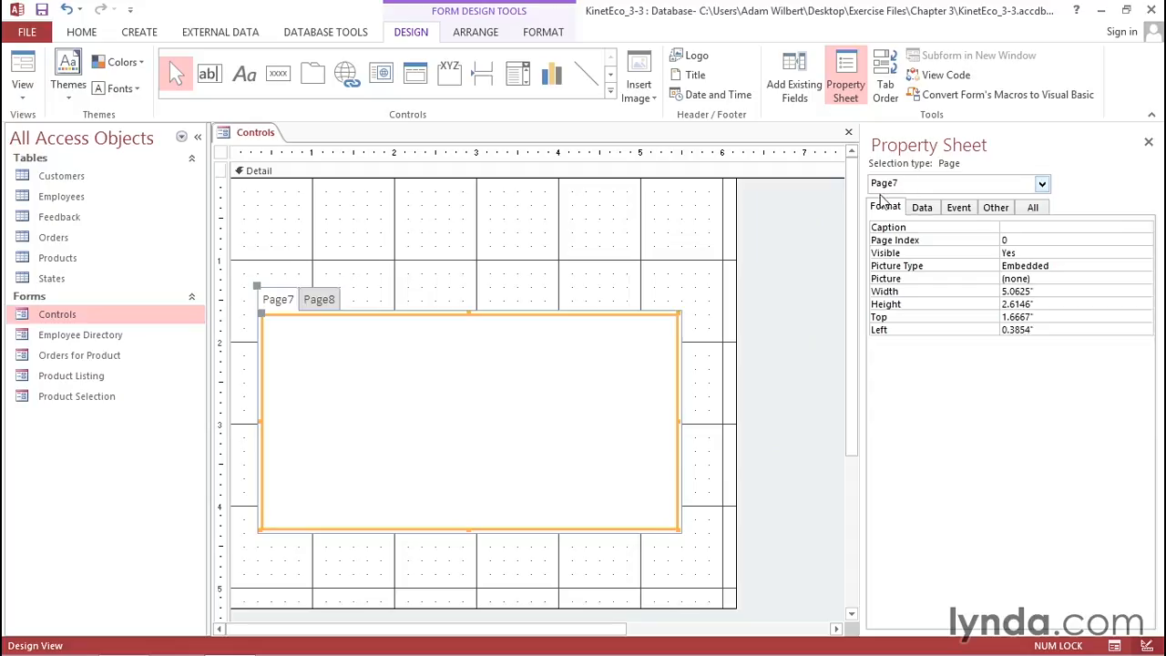
{"action": "left_click", "coordinate": [356, 305]}
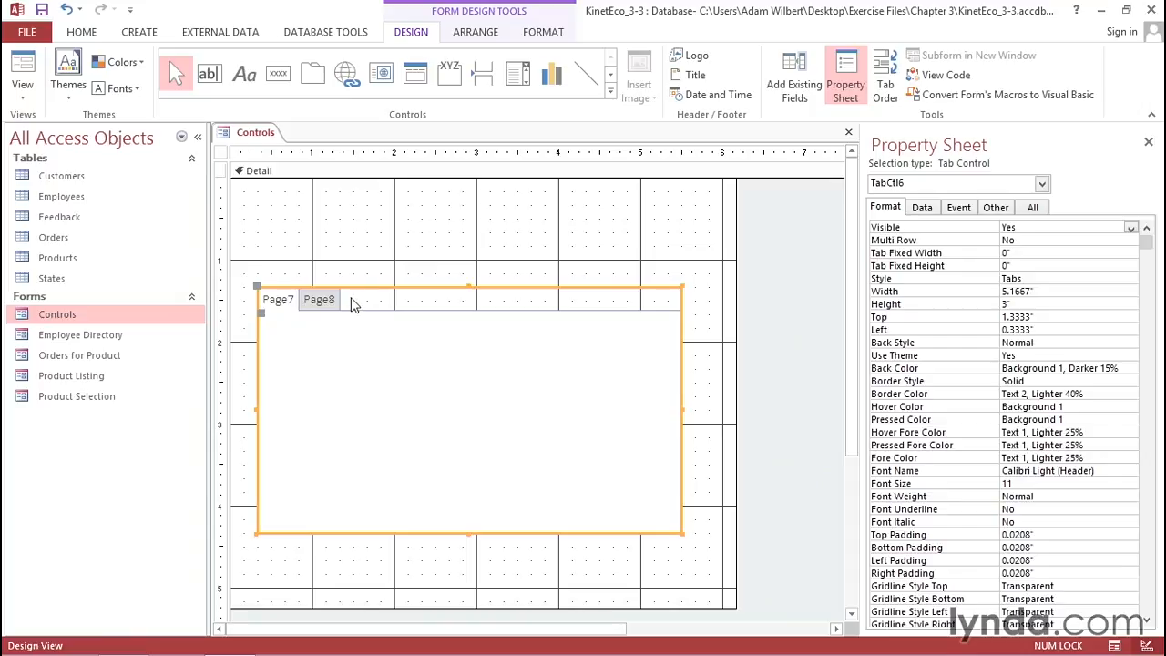
- Insert a third page into the tab control, then delete that new page again
{"action": "right_click", "coordinate": [319, 306]}
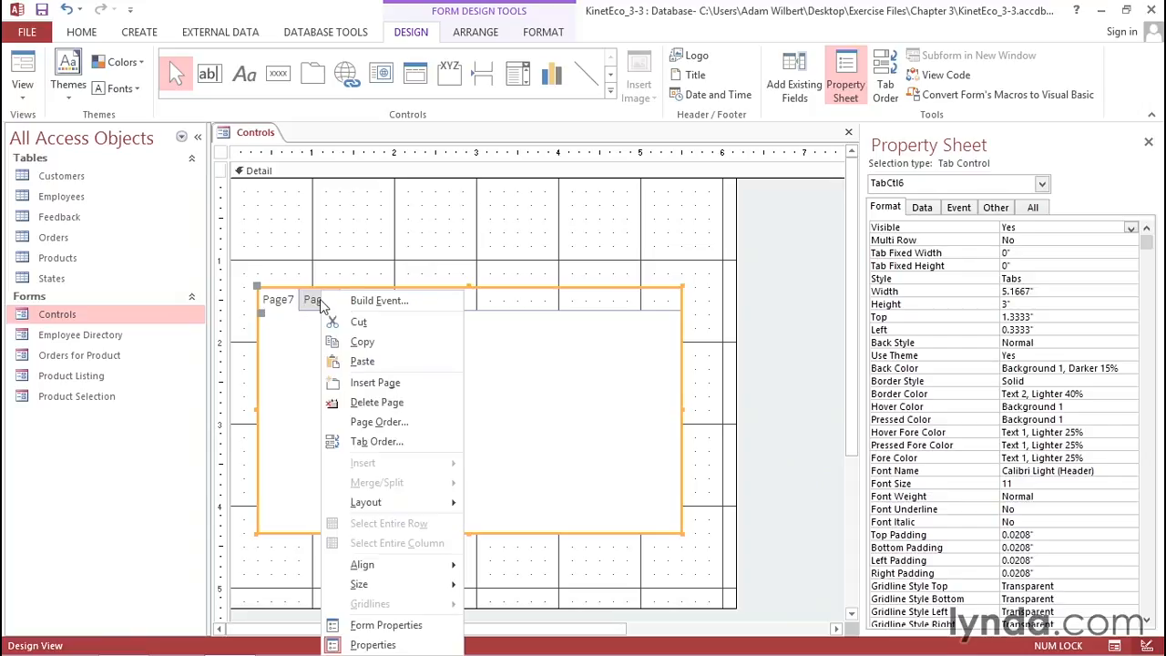
{"action": "left_click", "coordinate": [369, 382]}
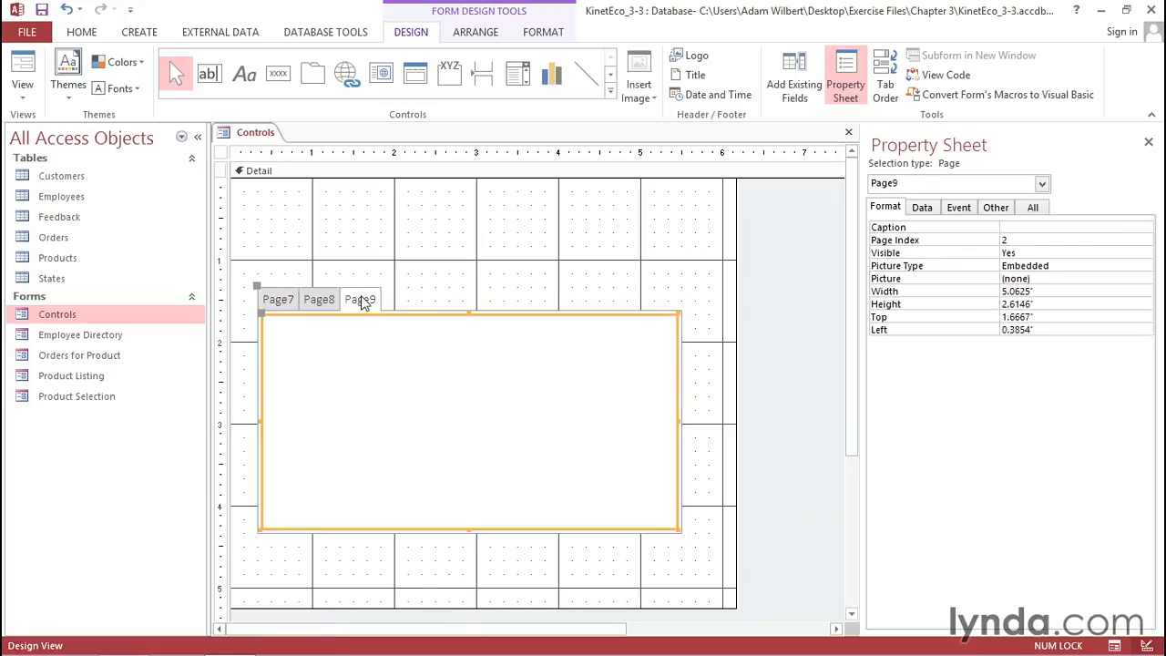
{"action": "right_click", "coordinate": [362, 302]}
{"action": "left_click", "coordinate": [397, 402]}
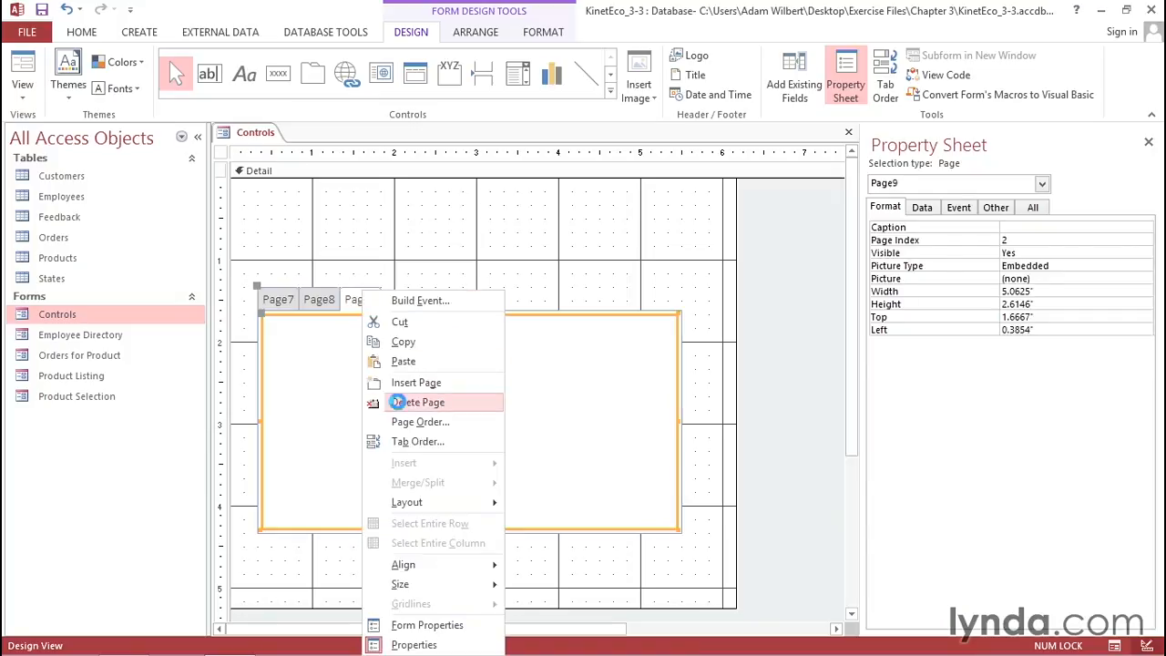
- Open the tab control's page order and move Page8 up and back down before confirming
{"action": "right_click", "coordinate": [322, 300]}
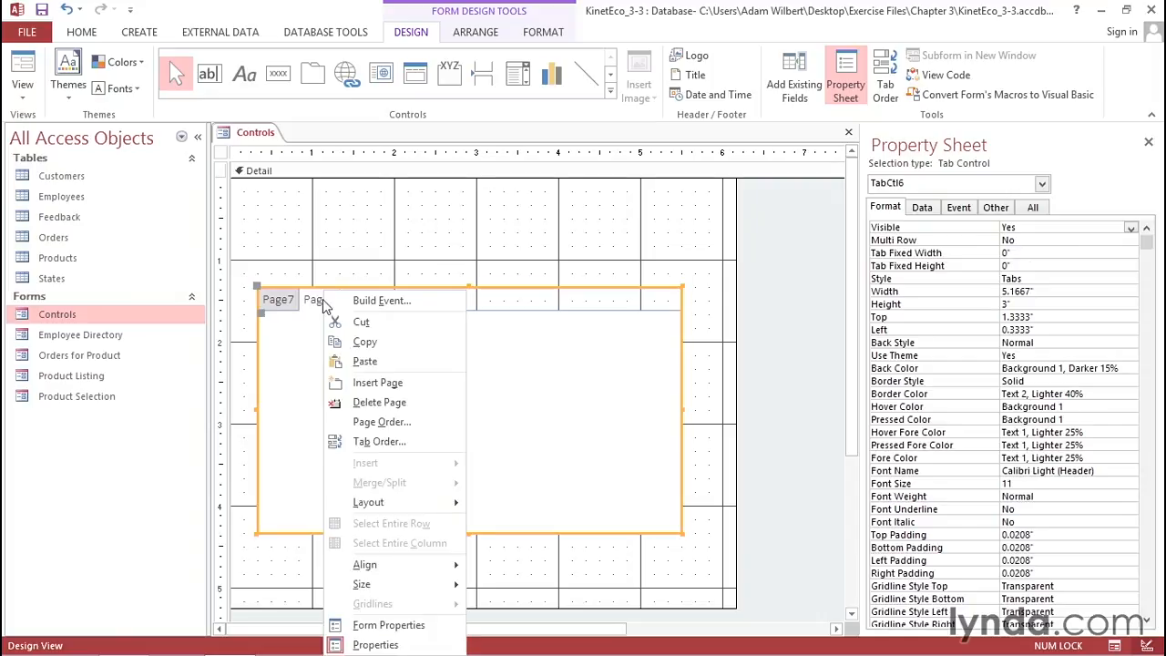
{"action": "left_click", "coordinate": [382, 422]}
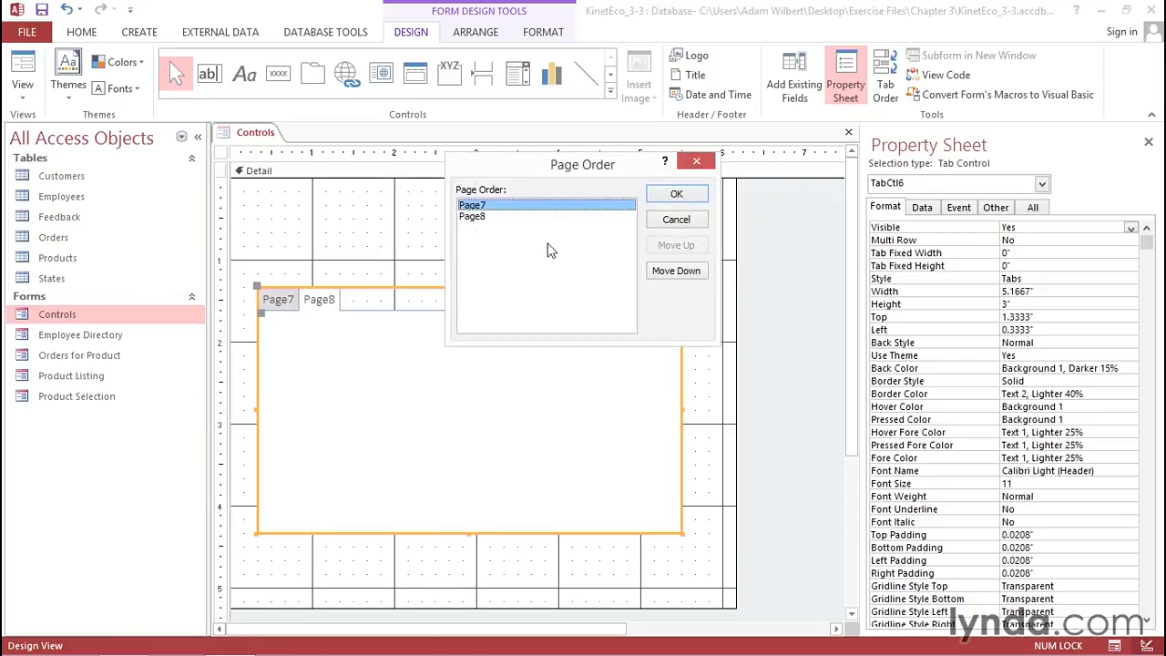
{"action": "left_click", "coordinate": [483, 218]}
{"action": "left_click", "coordinate": [687, 246]}
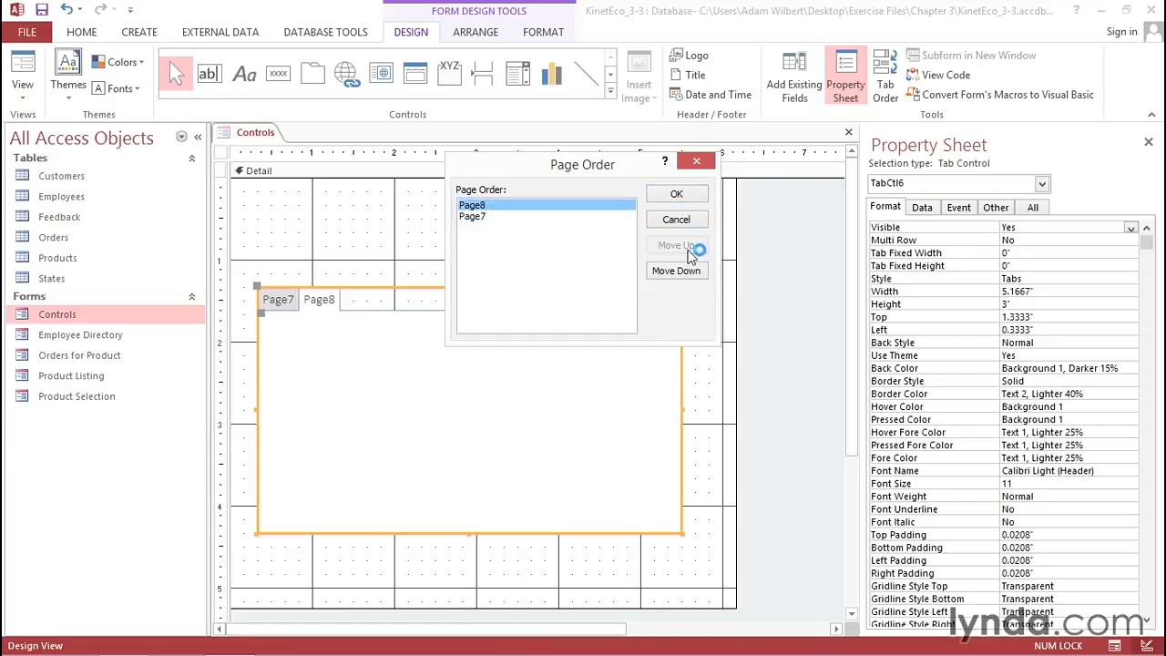
{"action": "left_click", "coordinate": [674, 270]}
{"action": "left_click", "coordinate": [679, 194]}
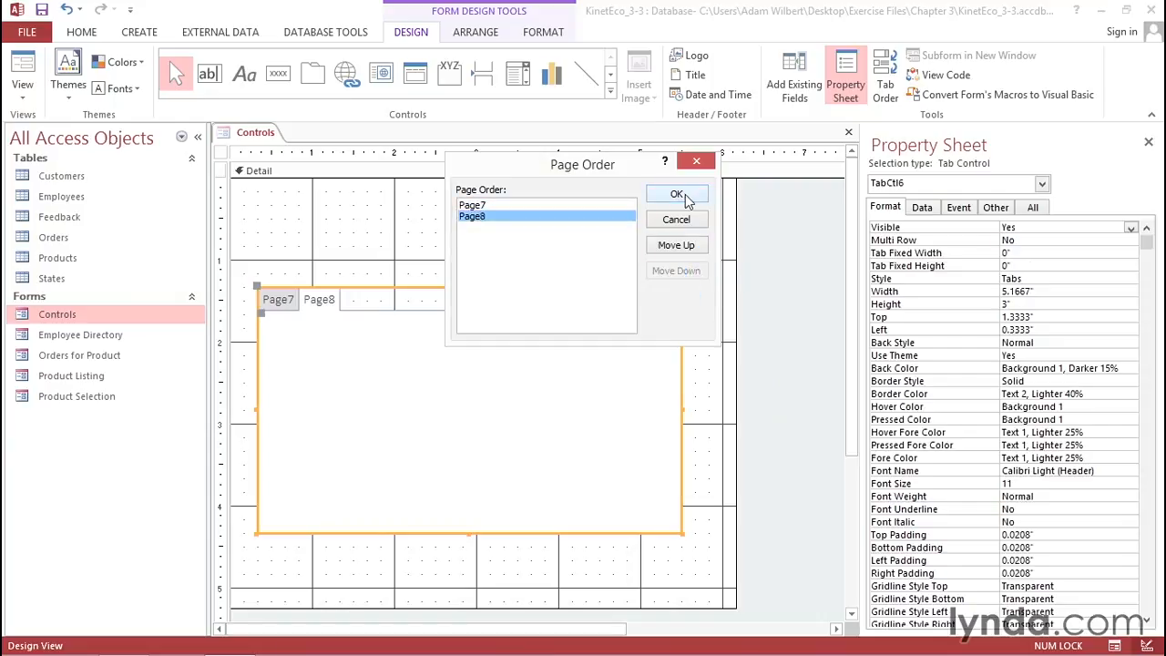
- Fill the tab control with the standard colour #77C0D4
{"action": "left_click", "coordinate": [547, 34]}
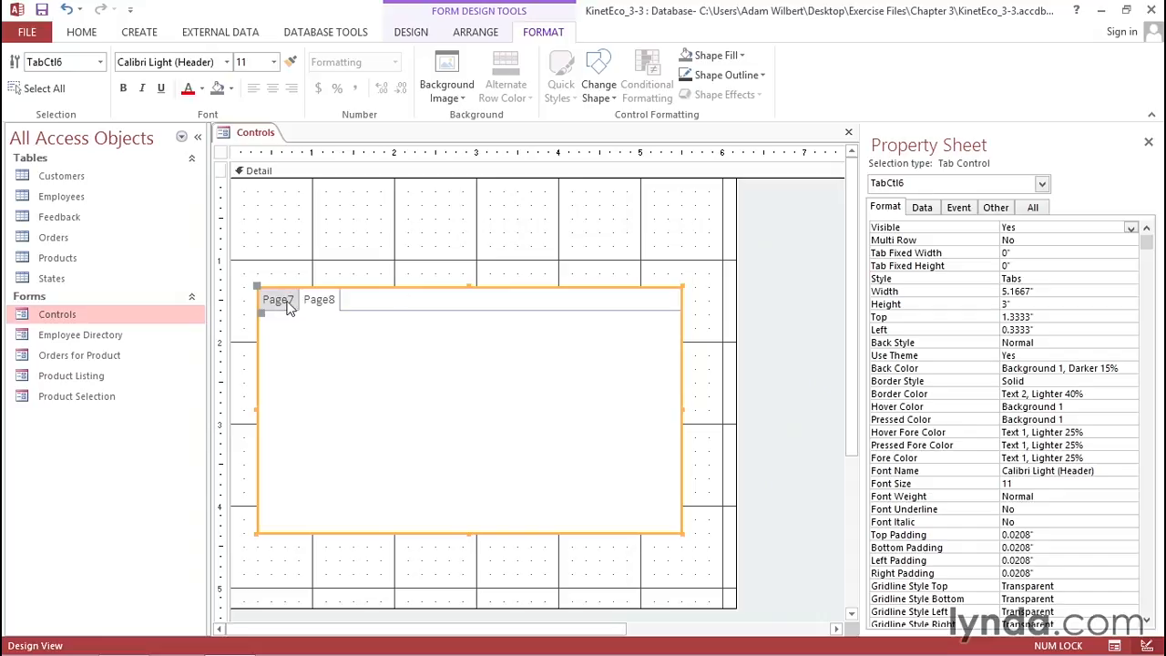
{"action": "left_click", "coordinate": [743, 56]}
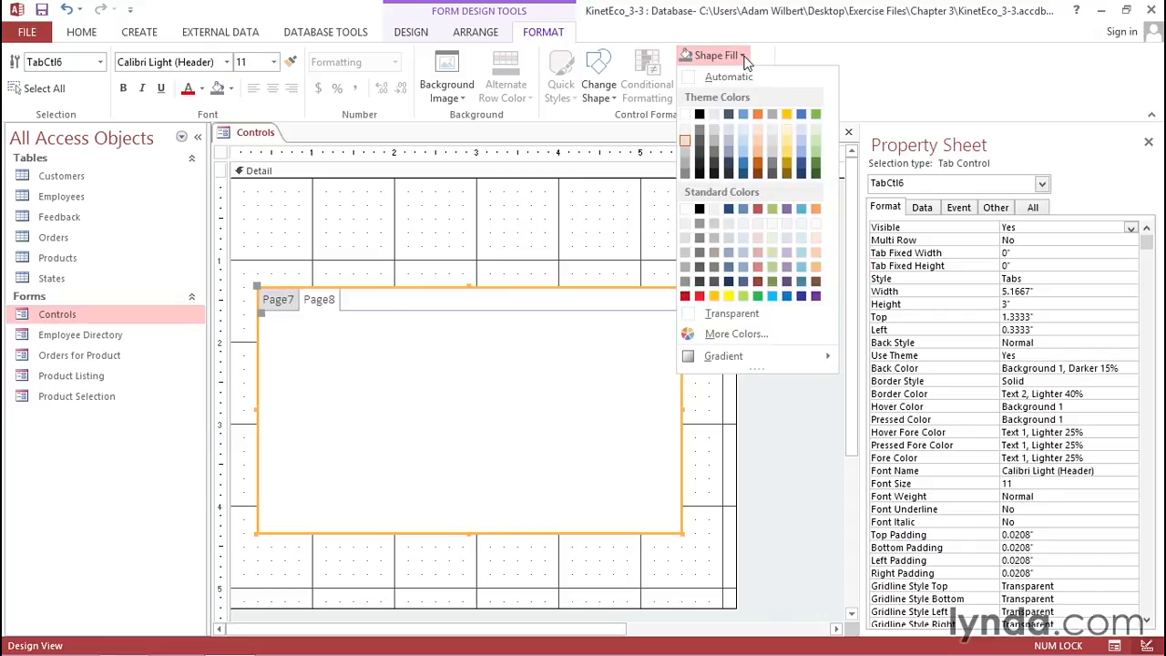
{"action": "left_click", "coordinate": [801, 268]}
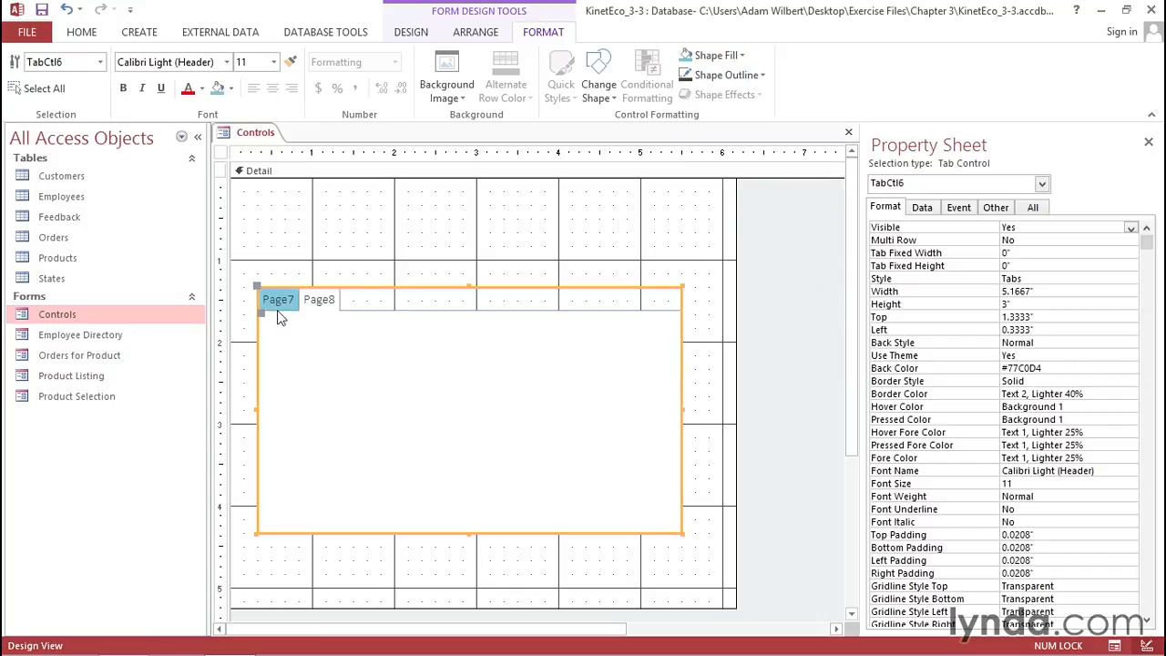
- Change the tab control's shape to the snipped-corner style
{"action": "left_click", "coordinate": [609, 102]}
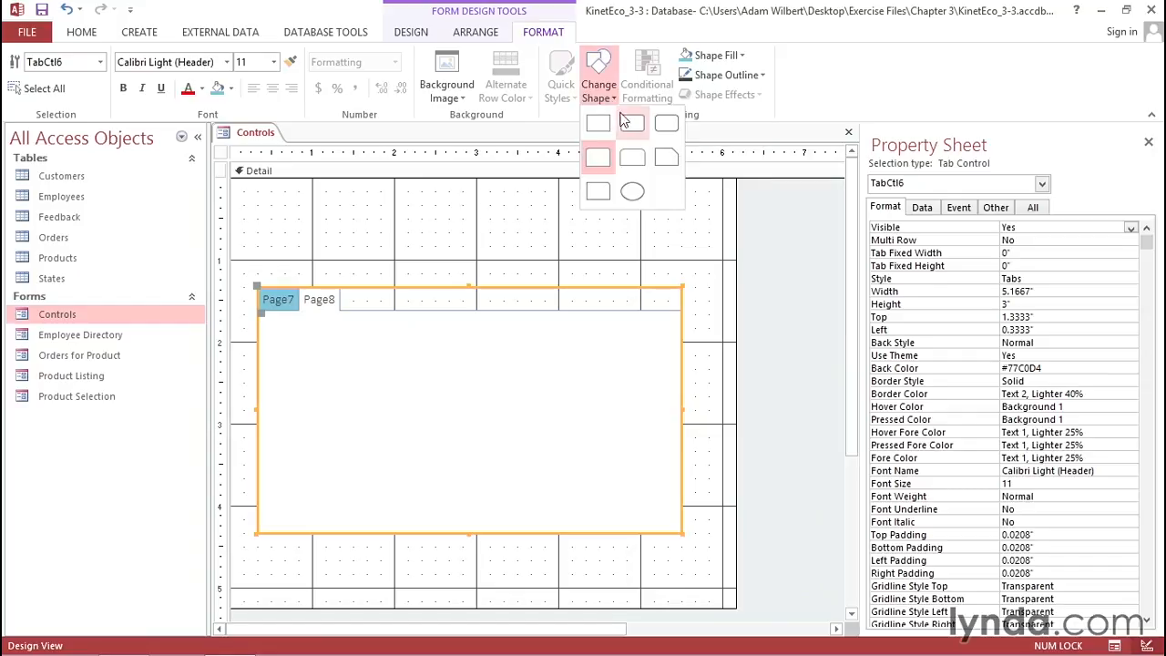
{"action": "left_click", "coordinate": [666, 162]}
{"action": "left_click", "coordinate": [410, 259]}
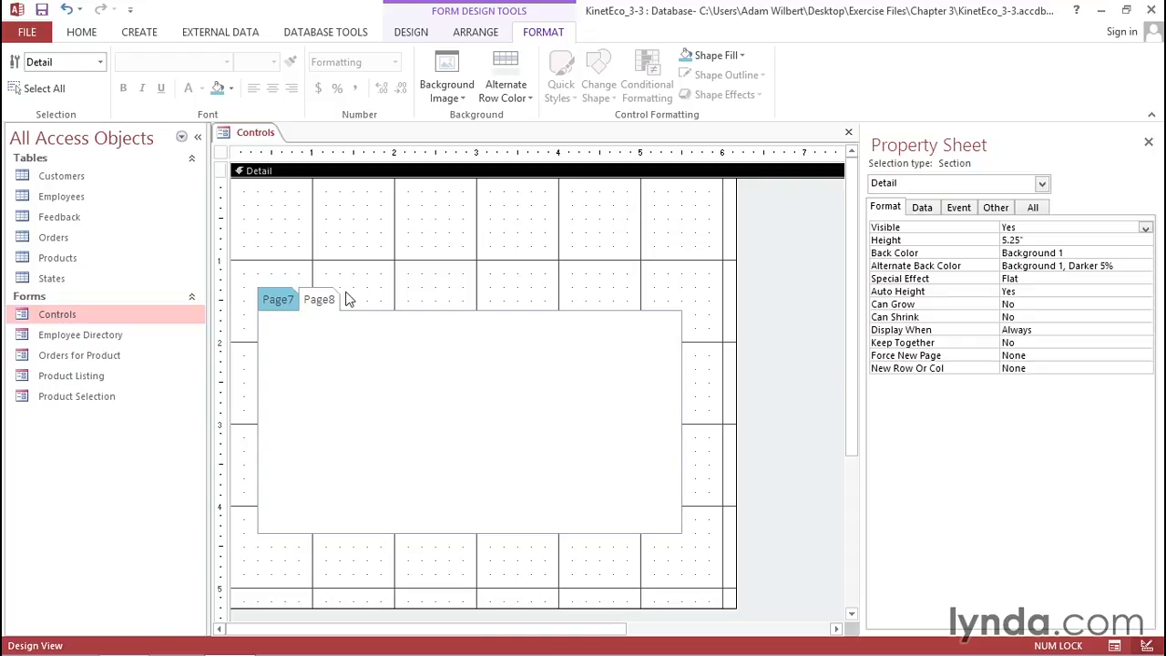
- Set the first page's caption to Lines
{"action": "left_click", "coordinate": [277, 302]}
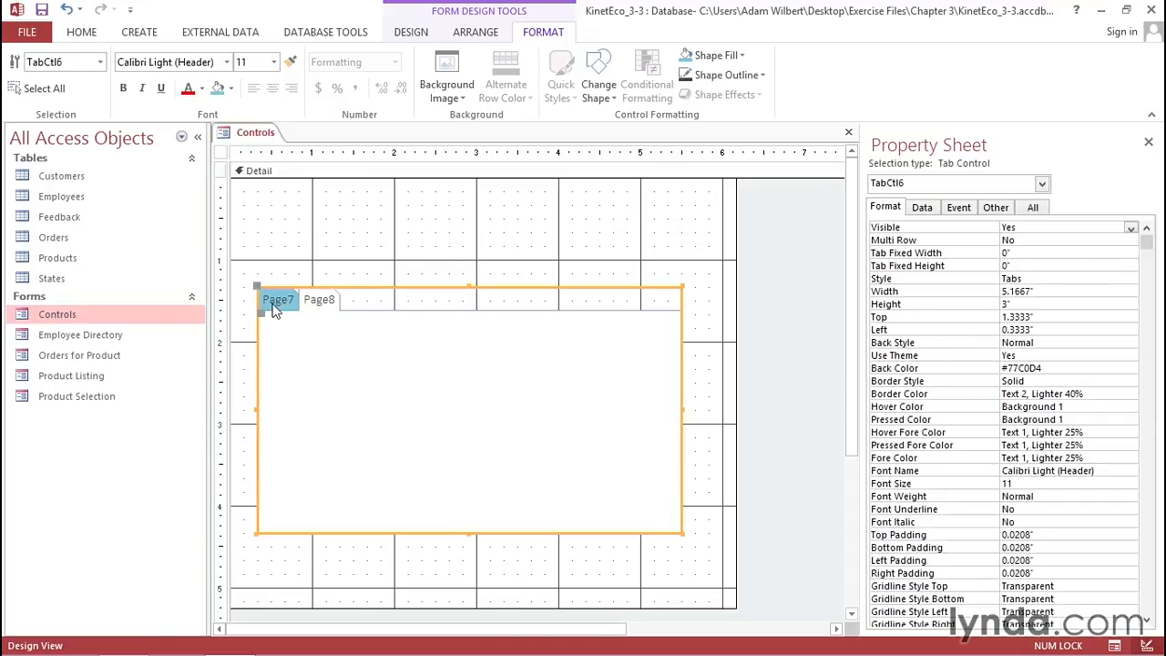
{"action": "left_click", "coordinate": [276, 300]}
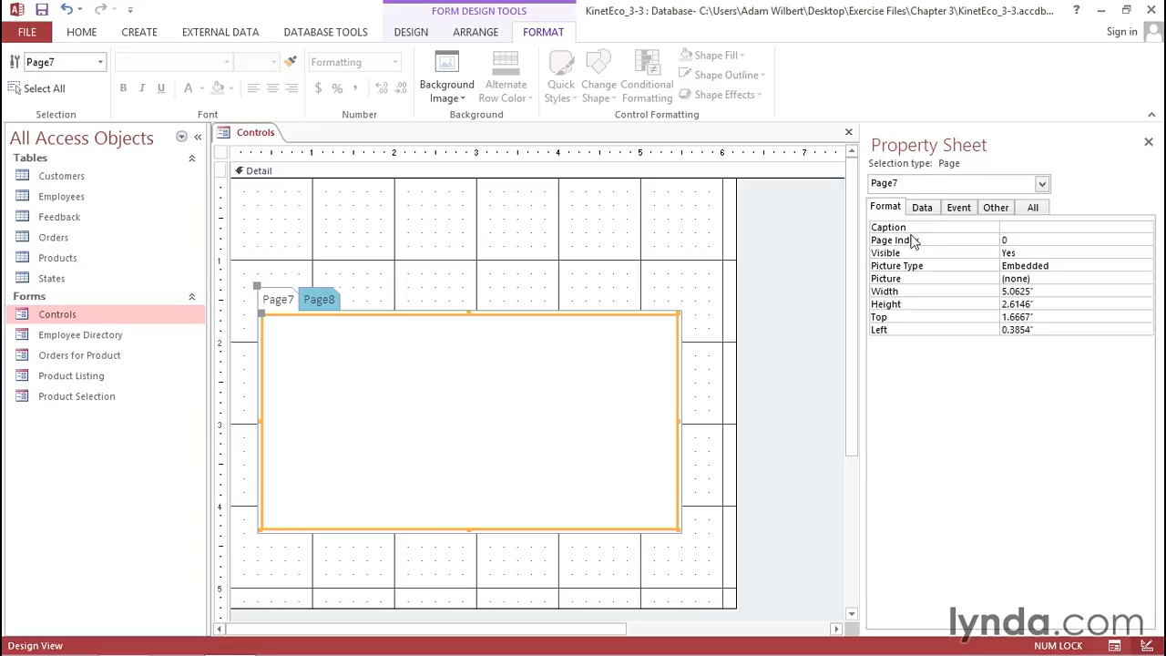
{"action": "left_click", "coordinate": [1017, 227]}
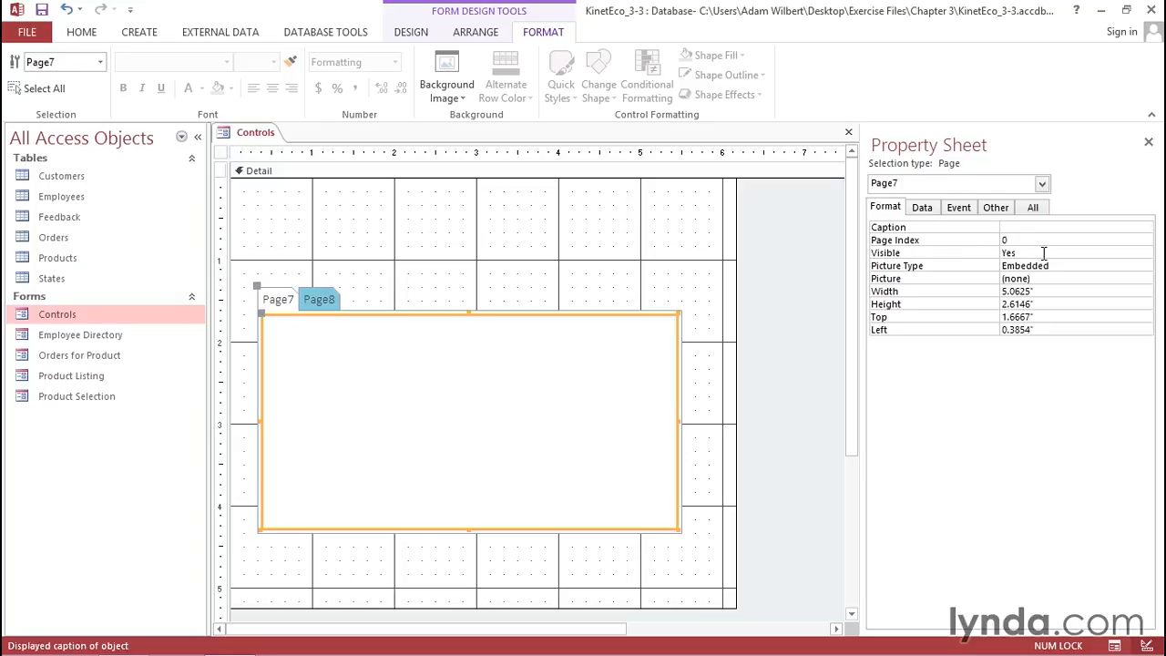
{"action": "type", "text": "Lines"}
{"action": "key", "text": "Return"}
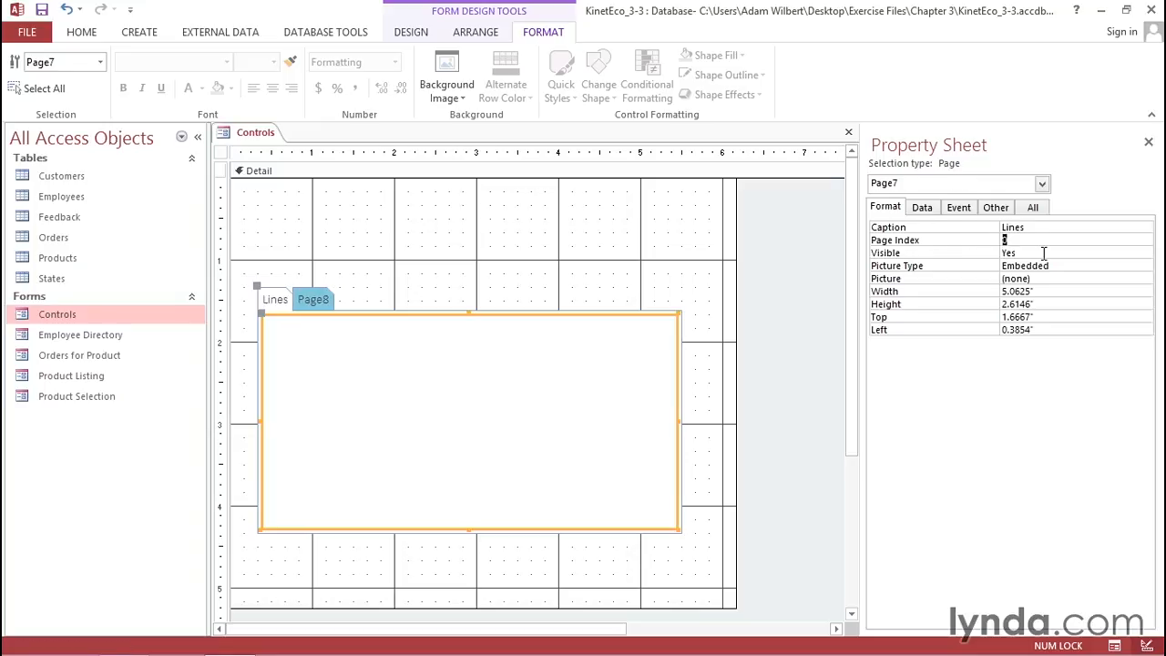
- Set the second page's caption to Rectangles
{"action": "left_click", "coordinate": [315, 307]}
{"action": "left_click", "coordinate": [1004, 228]}
{"action": "type", "text": "Rectangles"}
{"action": "key", "text": "Return"}
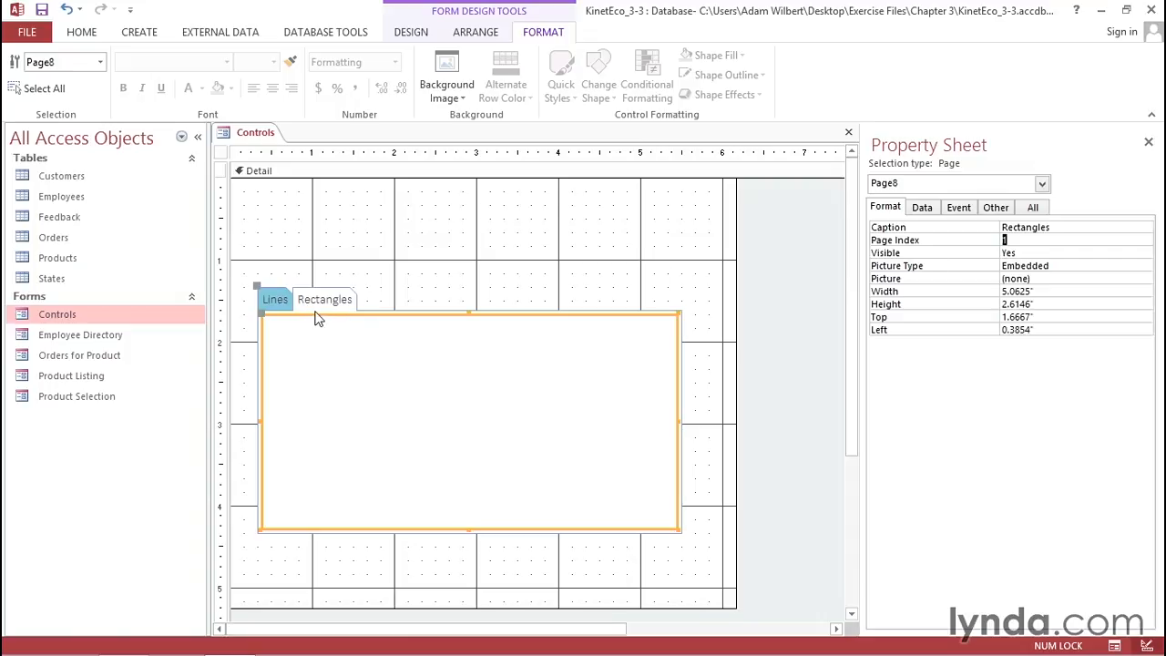
- Draw a rectangle about 2 by 0.83 inches on the Rectangles page
{"action": "left_click", "coordinate": [411, 34]}
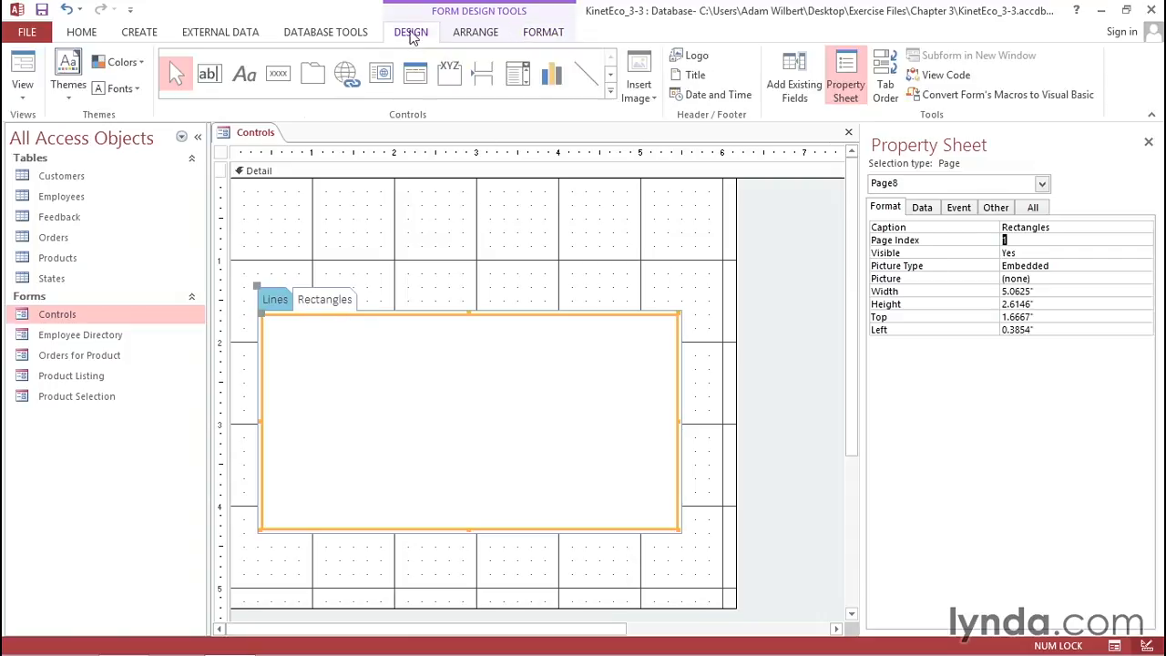
{"action": "left_click", "coordinate": [610, 80]}
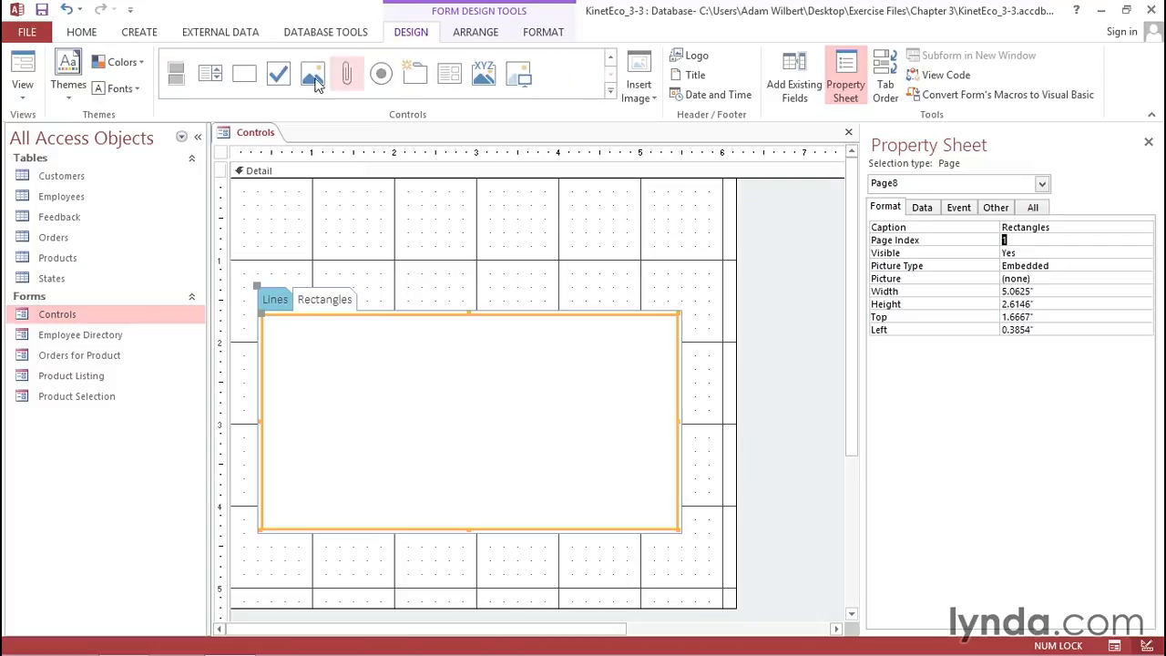
{"action": "left_click", "coordinate": [249, 78]}
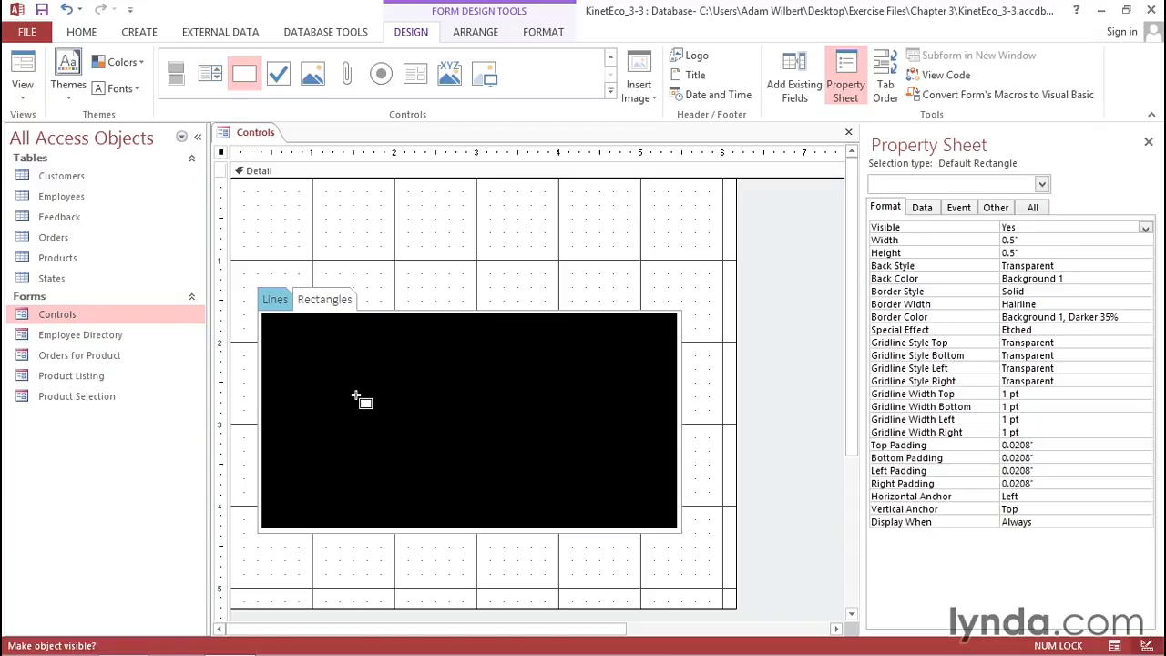
{"action": "left_click_drag", "start_coordinate": [341, 369], "coordinate": [499, 444]}
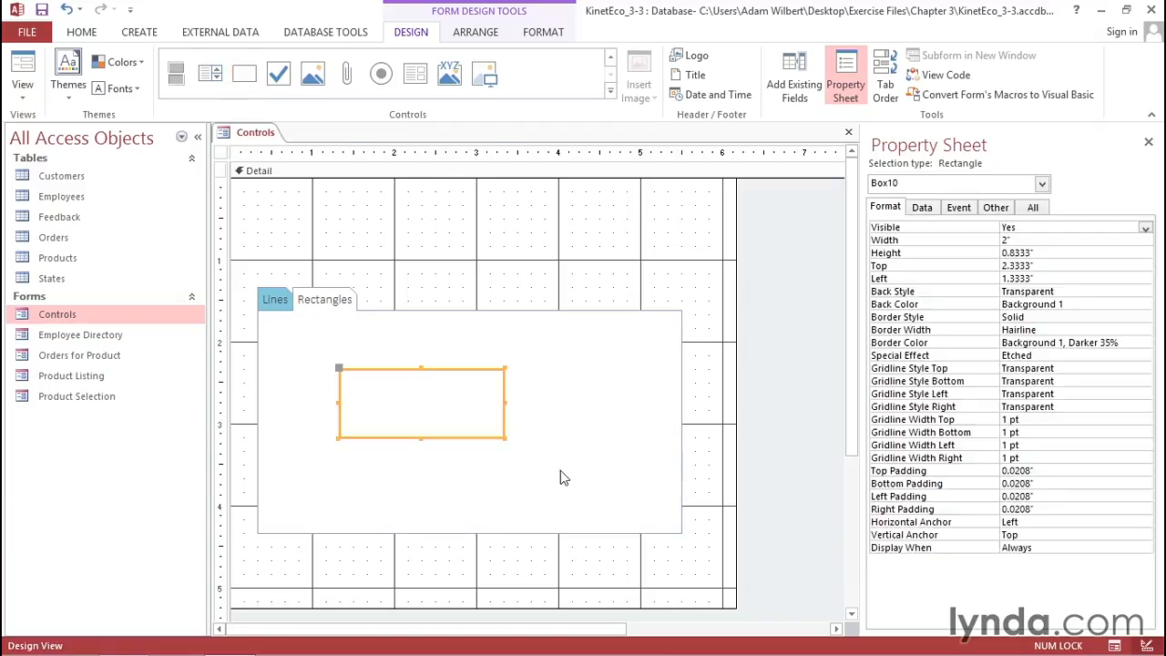
{"action": "left_click", "coordinate": [393, 341]}
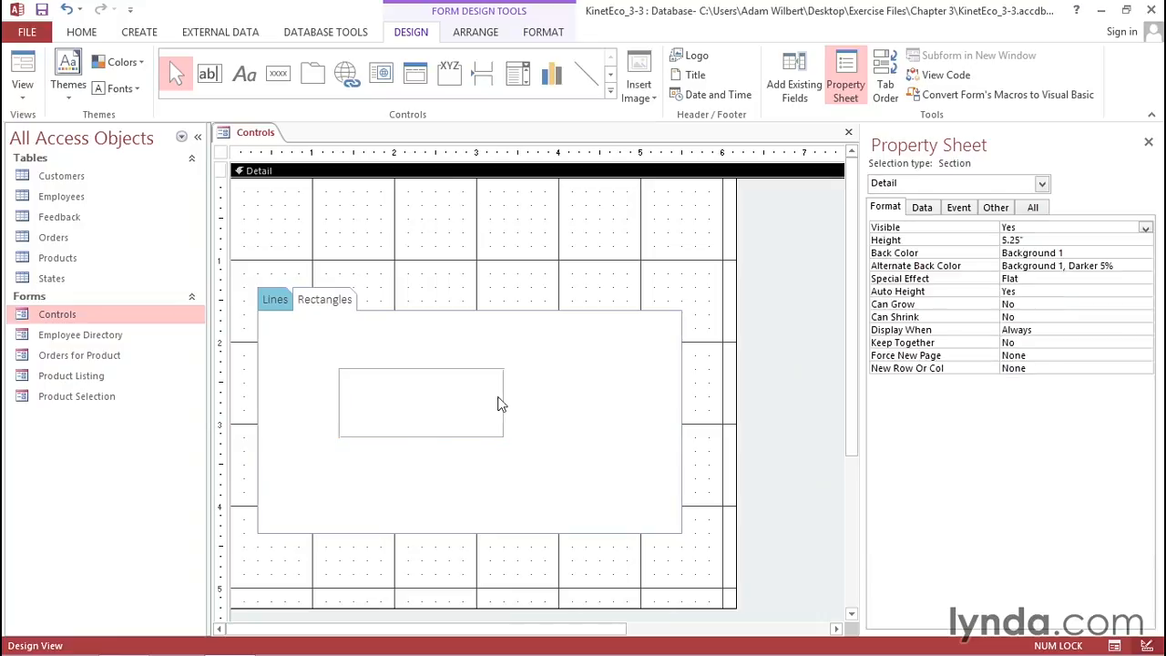
- Draw a diagonal line about 3 by 1.17 inches on the Lines page
{"action": "left_click", "coordinate": [274, 303]}
{"action": "left_click", "coordinate": [274, 303]}
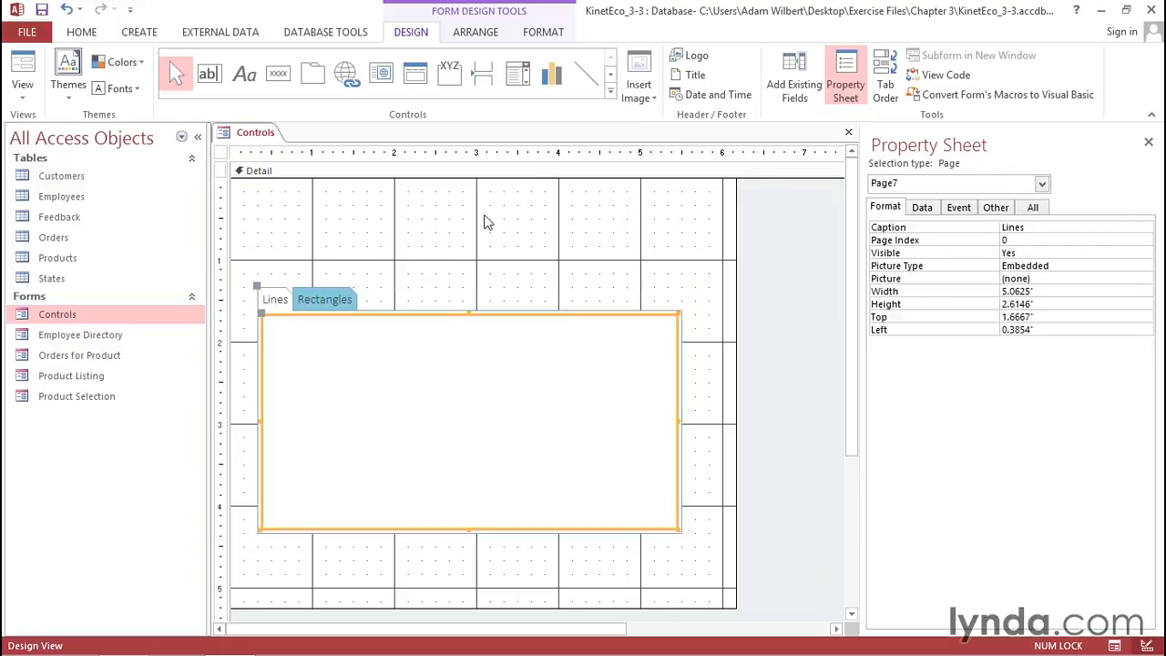
{"action": "left_click", "coordinate": [588, 82]}
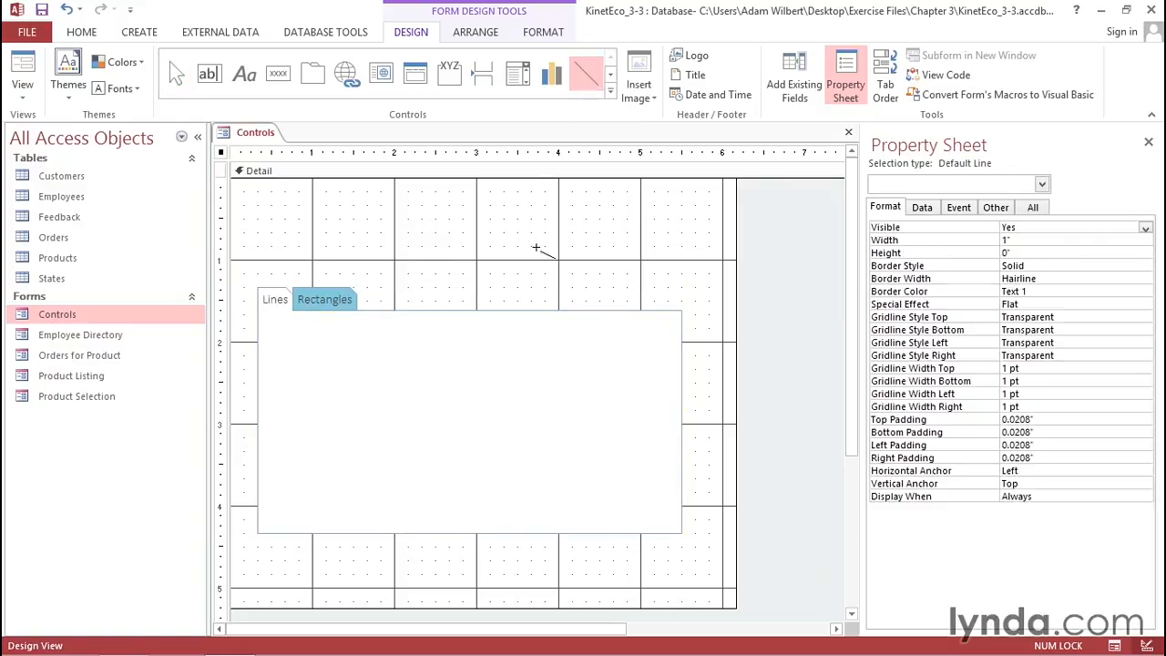
{"action": "left_click_drag", "start_coordinate": [326, 383], "coordinate": [572, 476]}
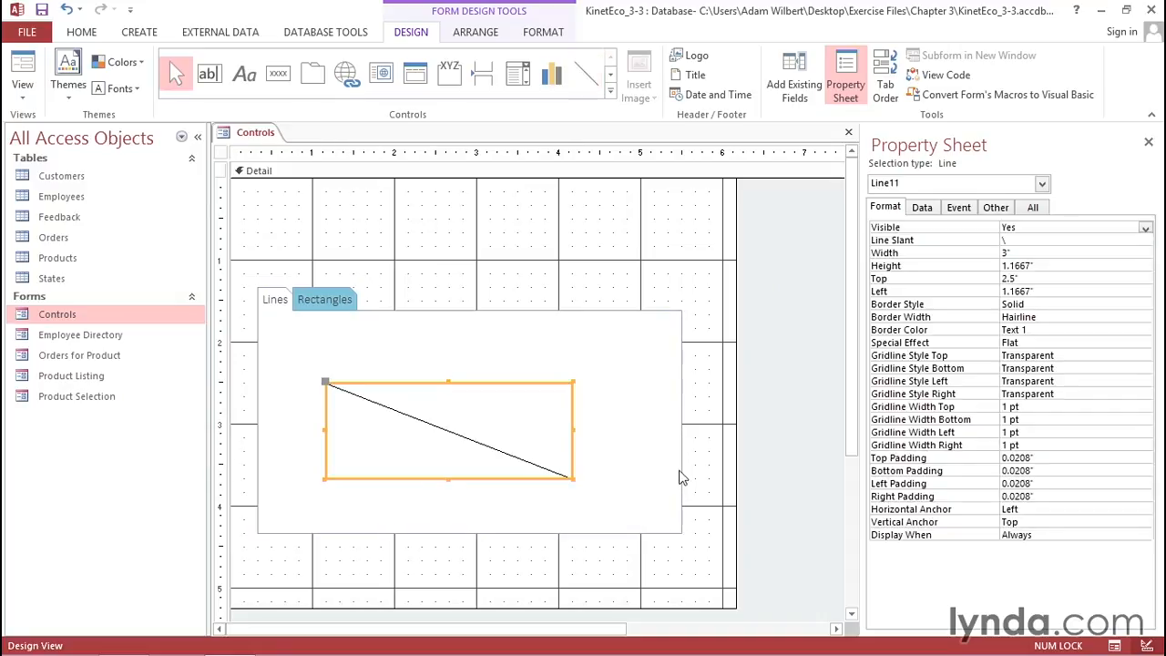
{"action": "left_click", "coordinate": [506, 261]}
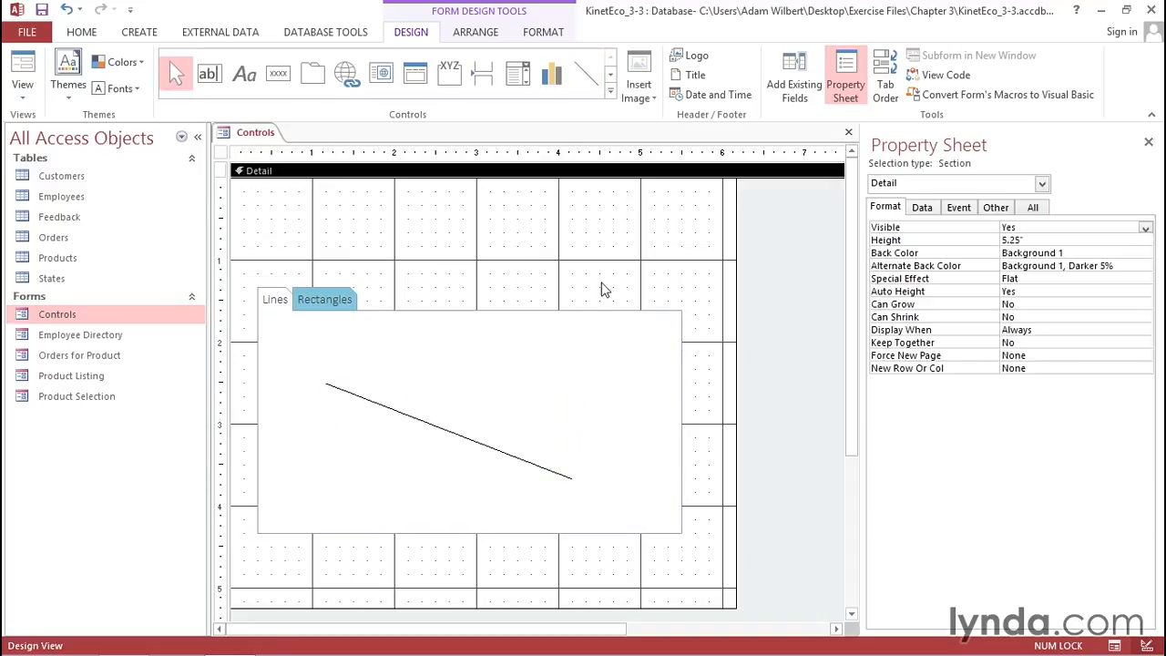
- Switch the Controls form to Form view and flip between the Lines and Rectangles pages
{"action": "left_click", "coordinate": [24, 66]}
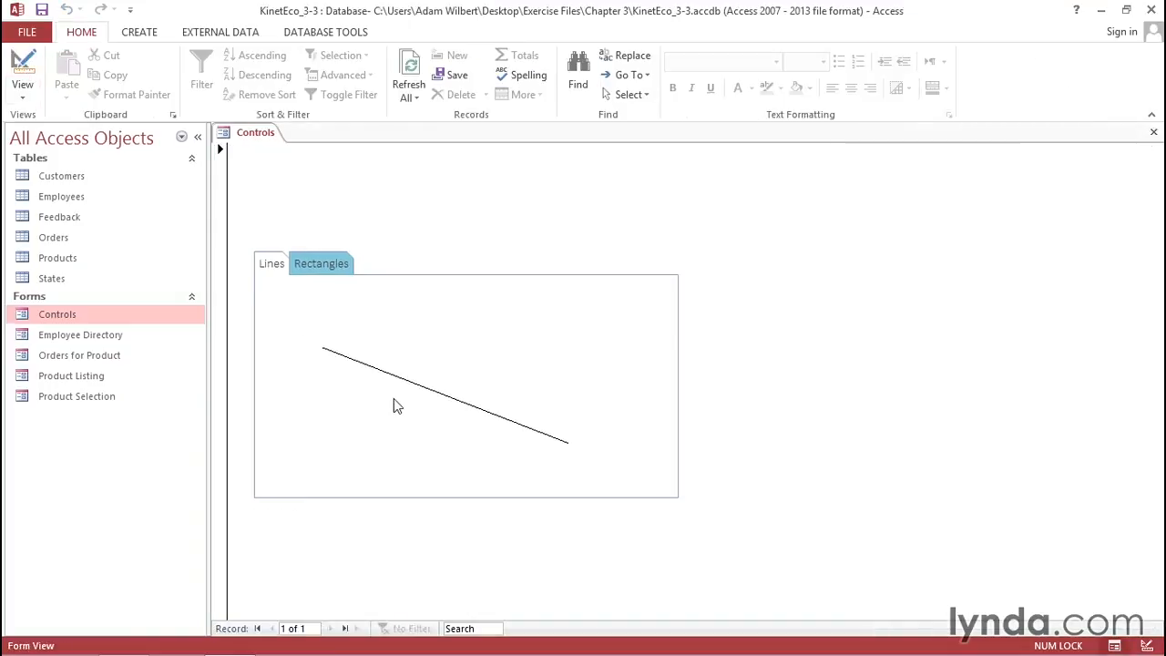
{"action": "left_click", "coordinate": [321, 263]}
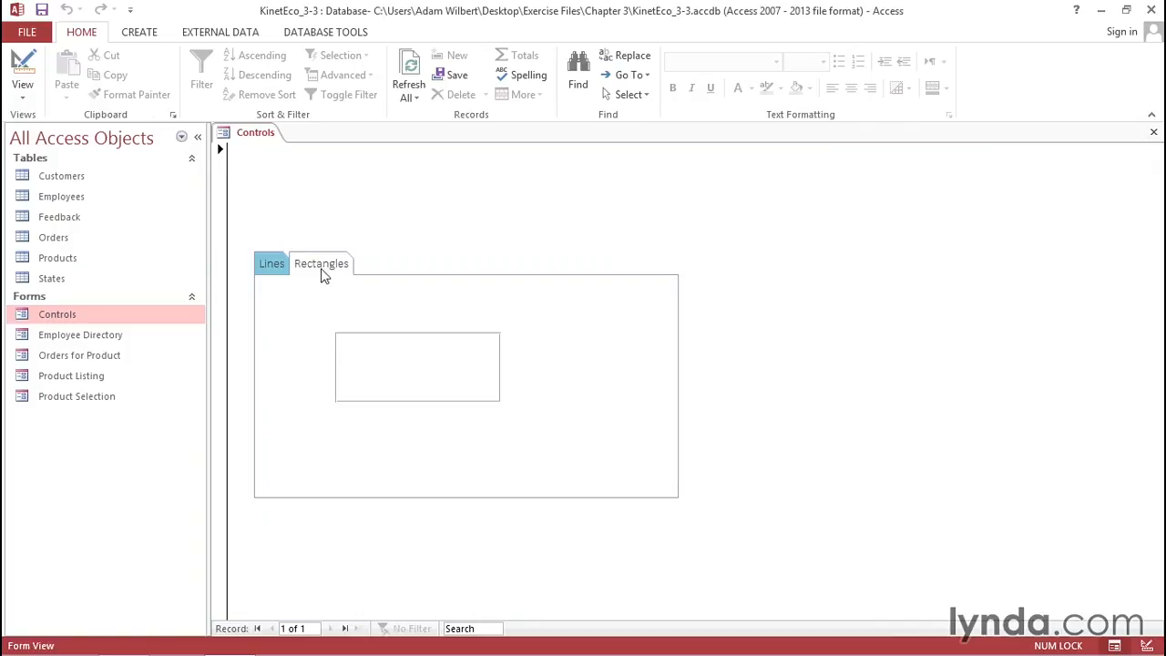
{"action": "left_click", "coordinate": [274, 264]}
{"action": "left_click", "coordinate": [319, 267]}
- Return to Design view and delete the tab control with its line and rectangle from the form
{"action": "left_click", "coordinate": [23, 64]}
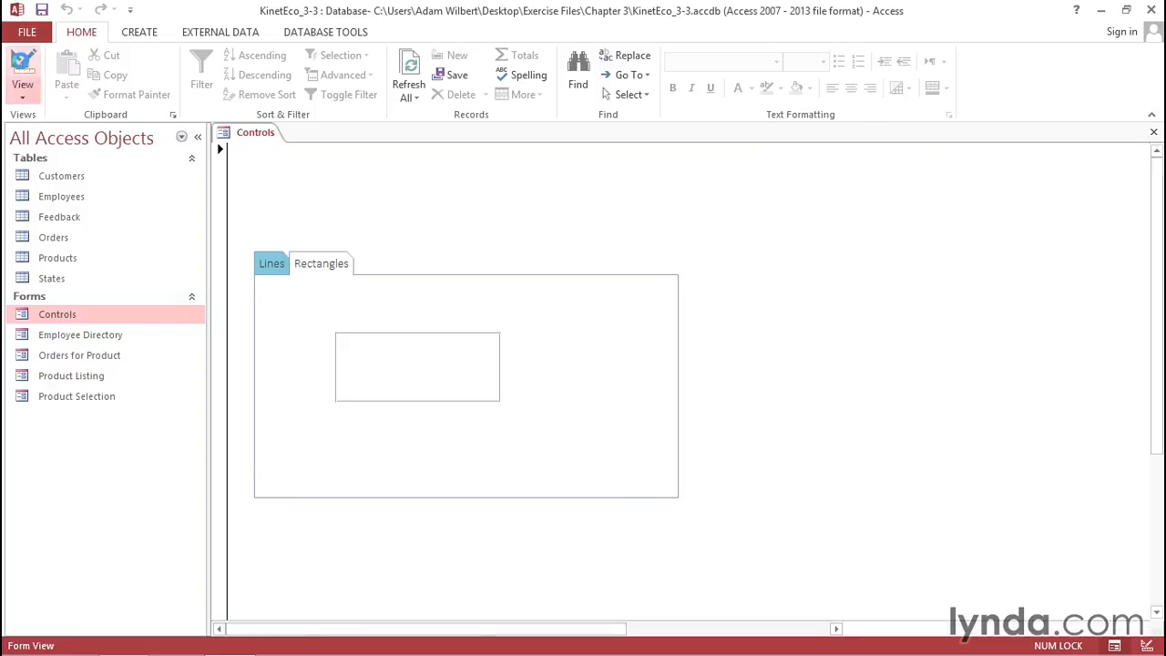
{"action": "left_click_drag", "start_coordinate": [293, 350], "coordinate": [707, 559]}
{"action": "key", "text": "Delete"}
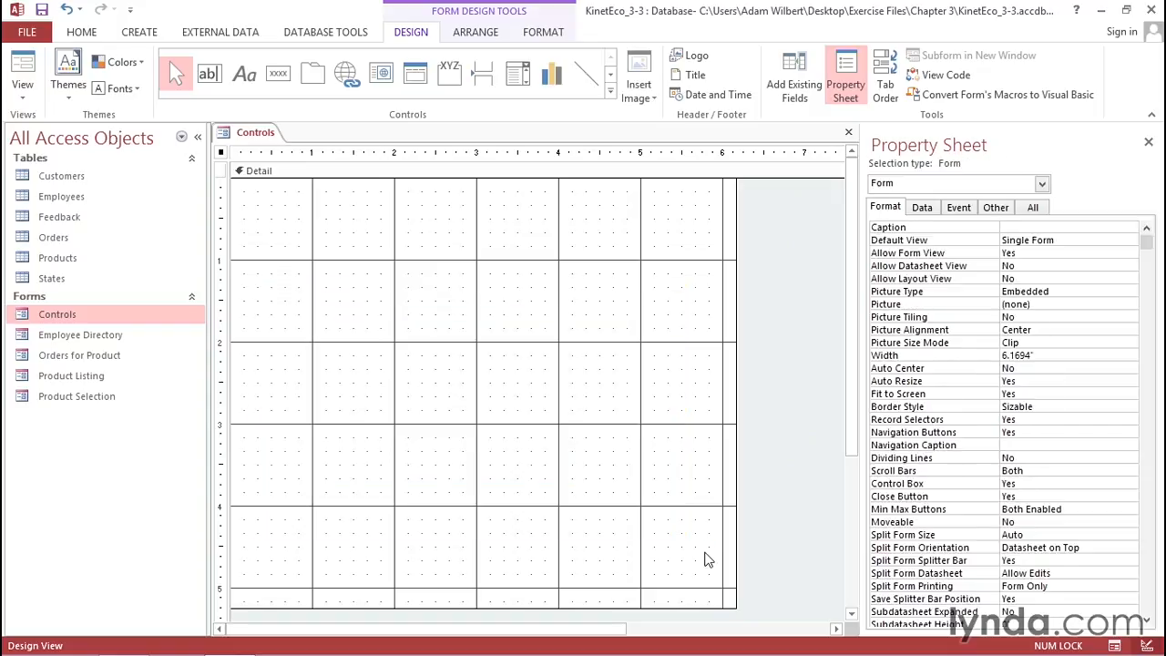
- Insert a navigation control near the top-left of the Detail section
{"action": "left_click", "coordinate": [418, 82]}
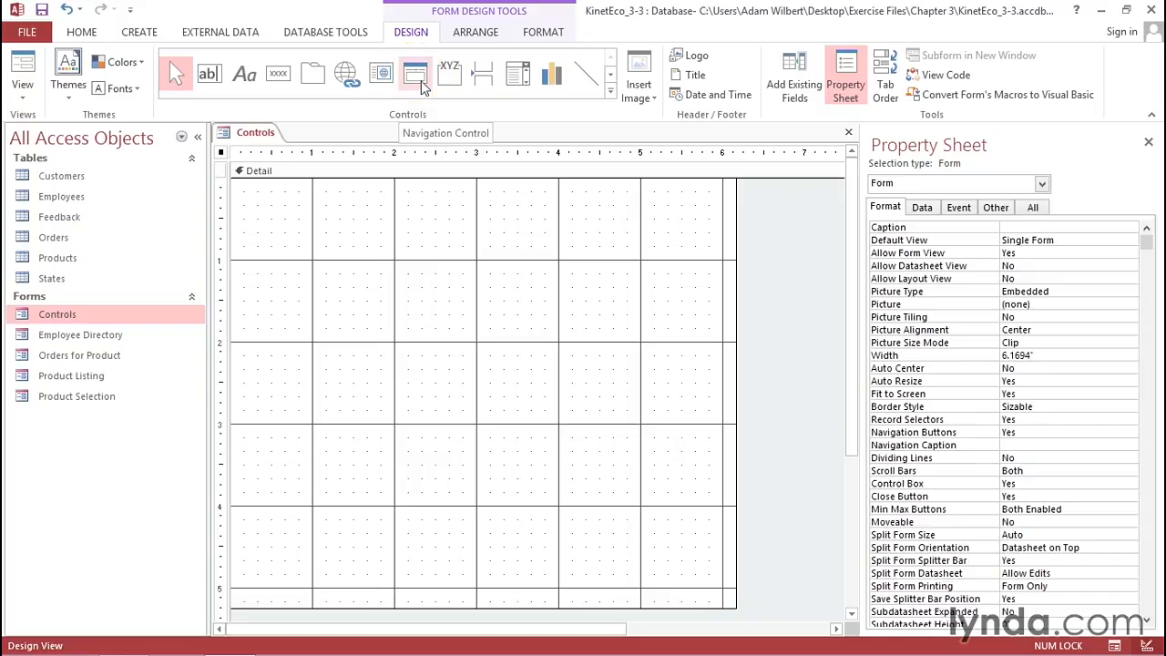
{"action": "left_click", "coordinate": [422, 86]}
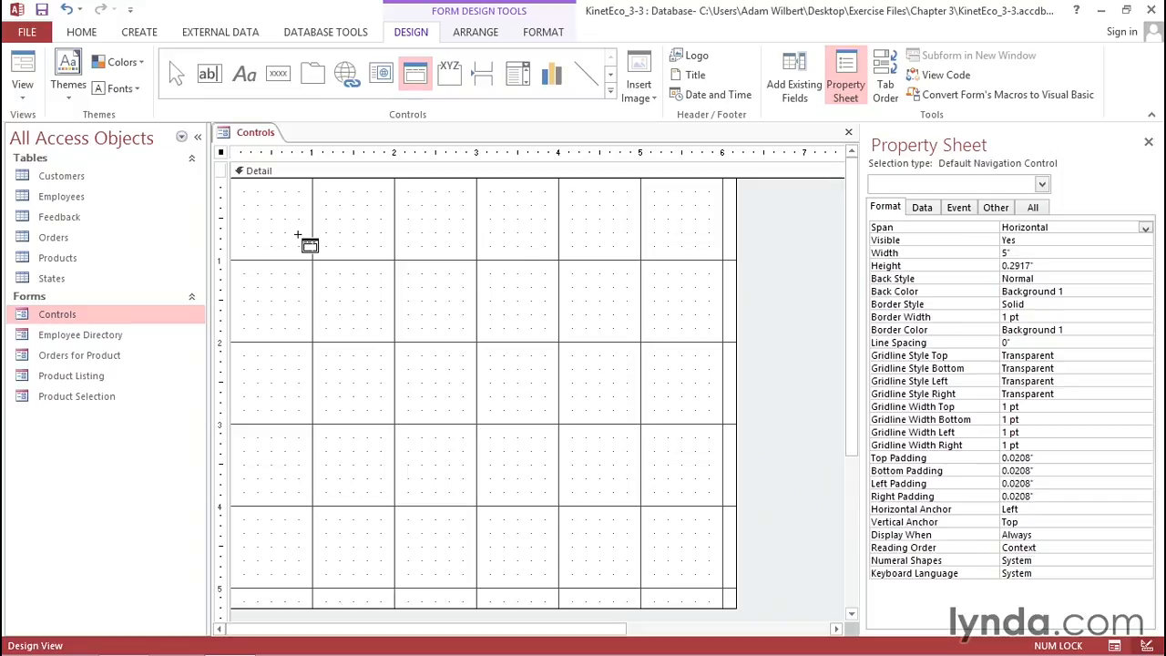
{"action": "left_click", "coordinate": [298, 235]}
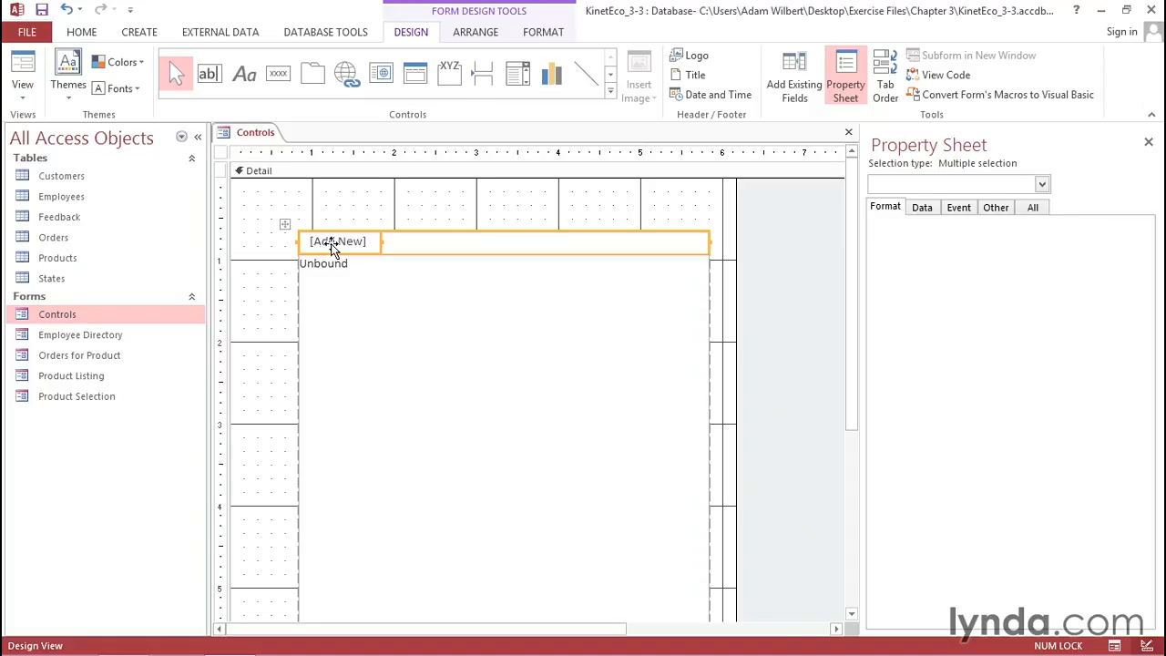
- Add Employee Directory and Product Listing buttons to the navigation control
{"action": "left_click", "coordinate": [333, 242]}
{"action": "left_click", "coordinate": [333, 242]}
{"action": "left_click", "coordinate": [344, 246]}
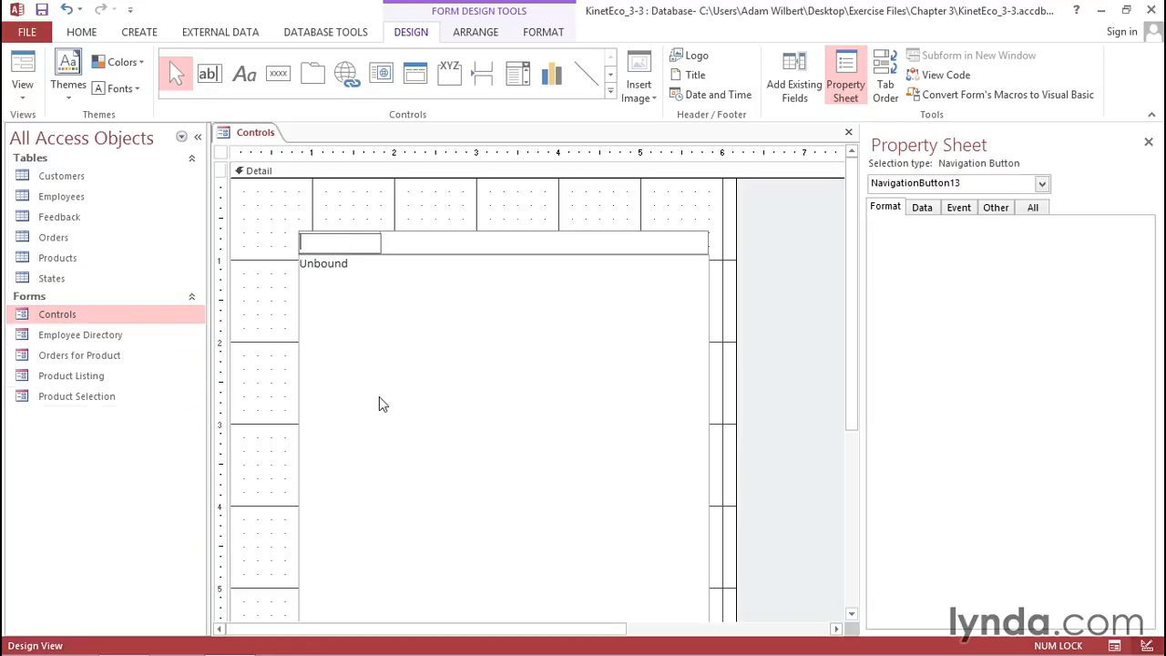
{"action": "type", "text": "Employee Directory"}
{"action": "key", "text": "Return"}
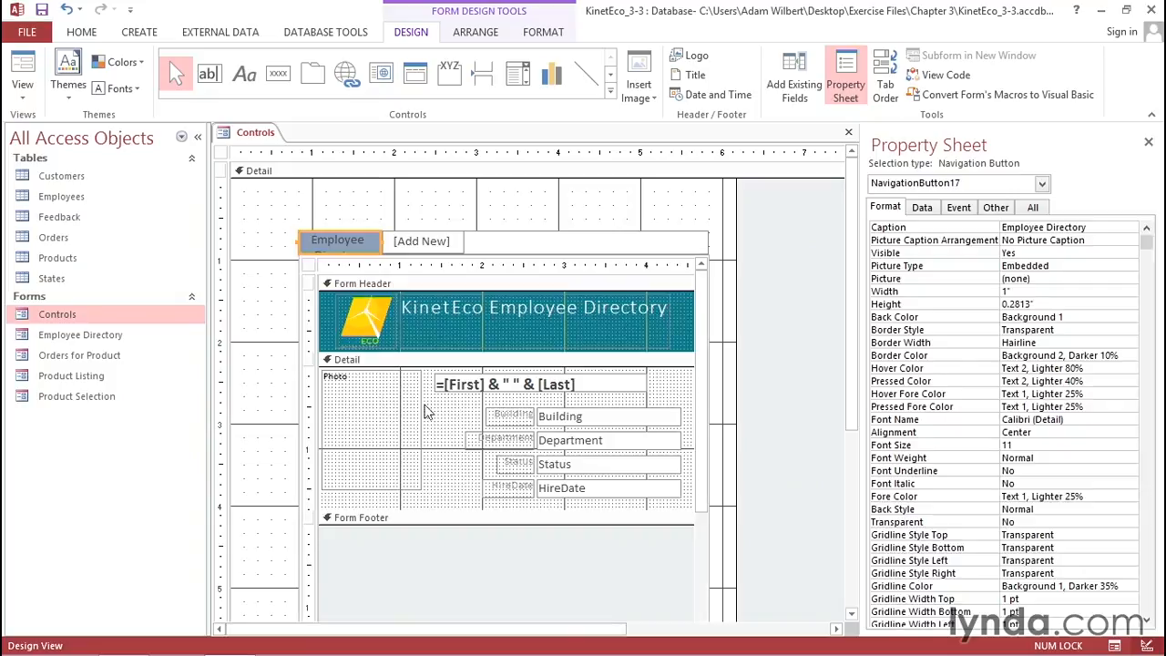
{"action": "left_click", "coordinate": [423, 244]}
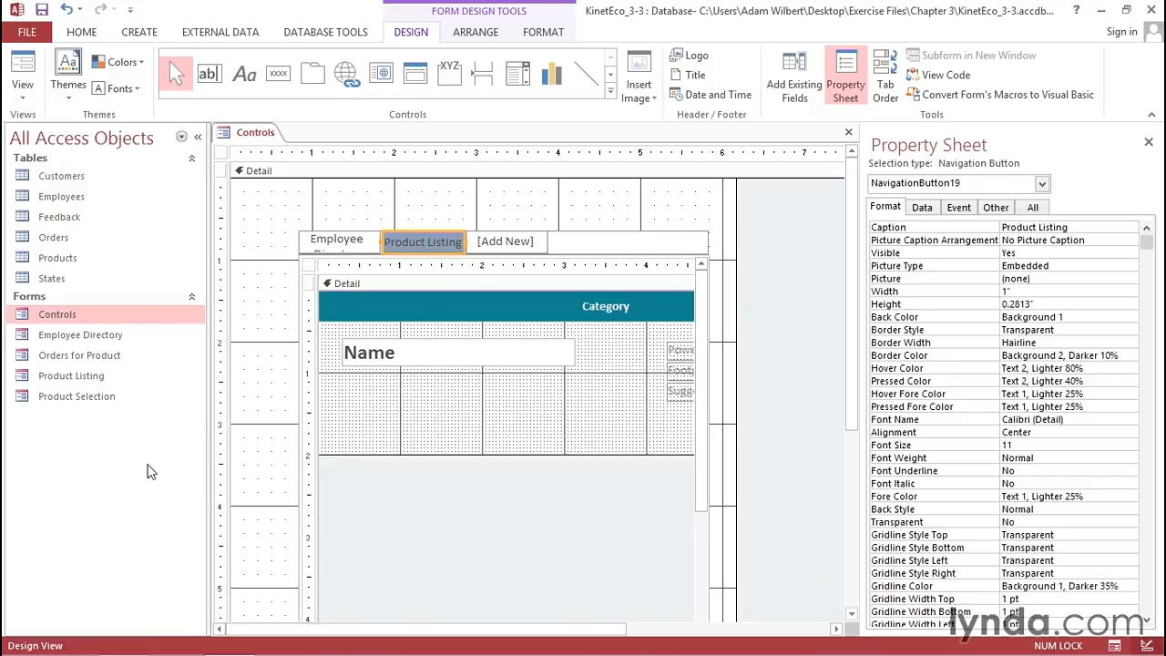
- Widen the navigation subform leftward and move the navigation control up to the top of the Detail section
{"action": "left_click", "coordinate": [298, 440]}
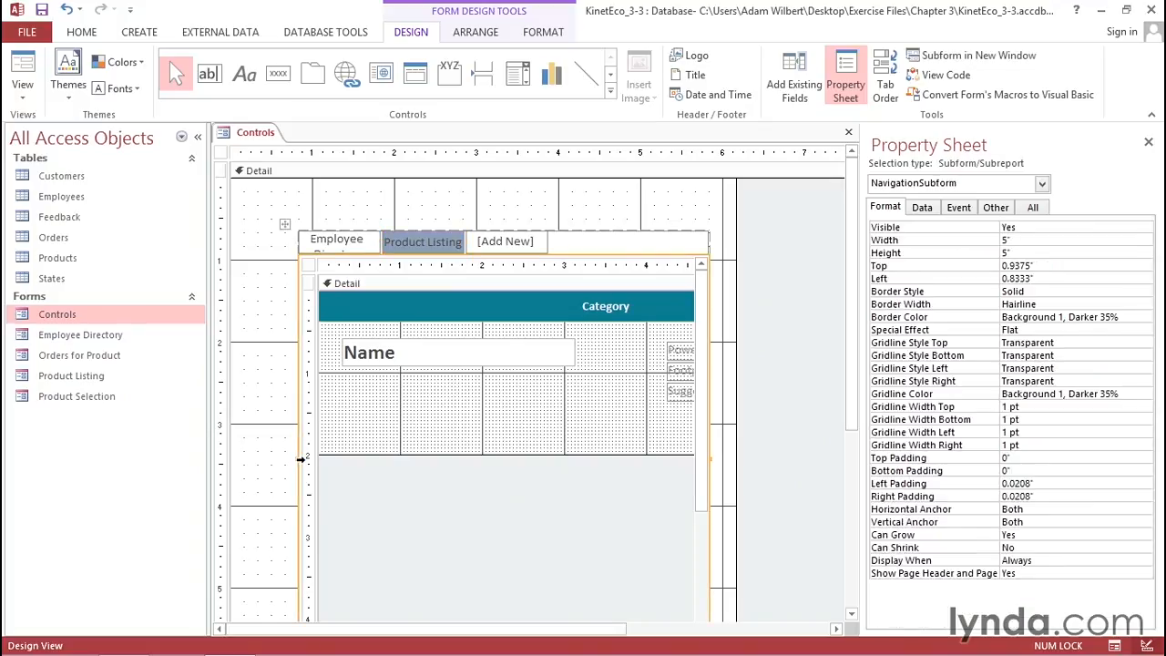
{"action": "left_click_drag", "start_coordinate": [300, 459], "coordinate": [246, 461]}
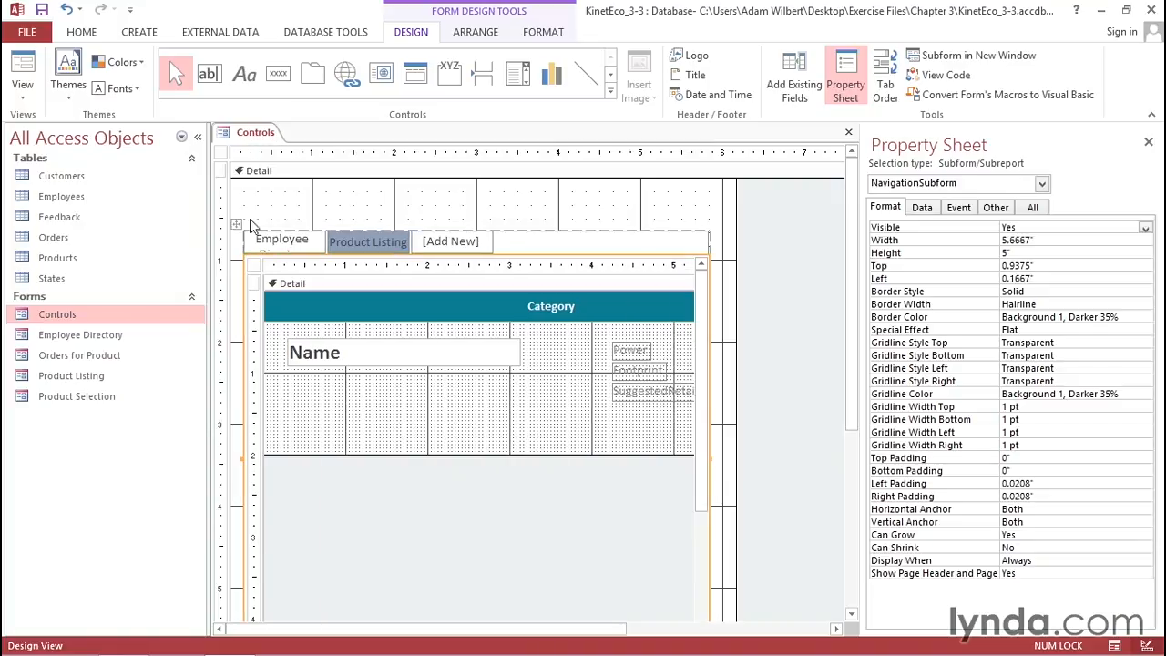
{"action": "left_click_drag", "start_coordinate": [237, 228], "coordinate": [238, 188]}
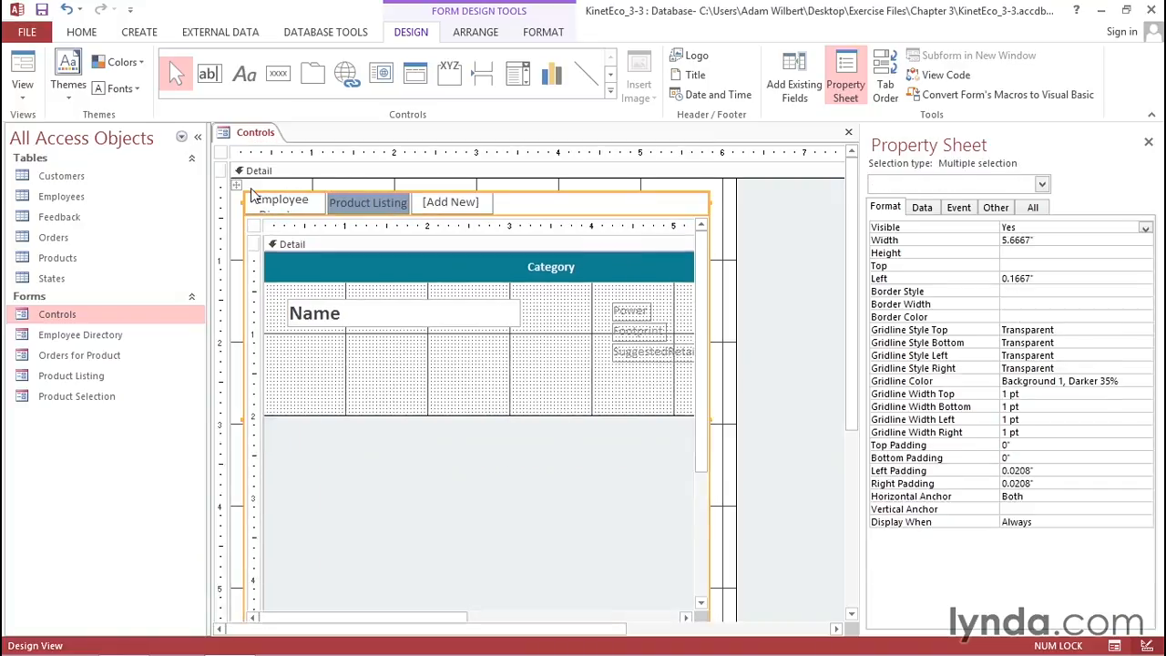
- Set the Product Listing navigation button's height to 0.5 inches
{"action": "left_click", "coordinate": [368, 204]}
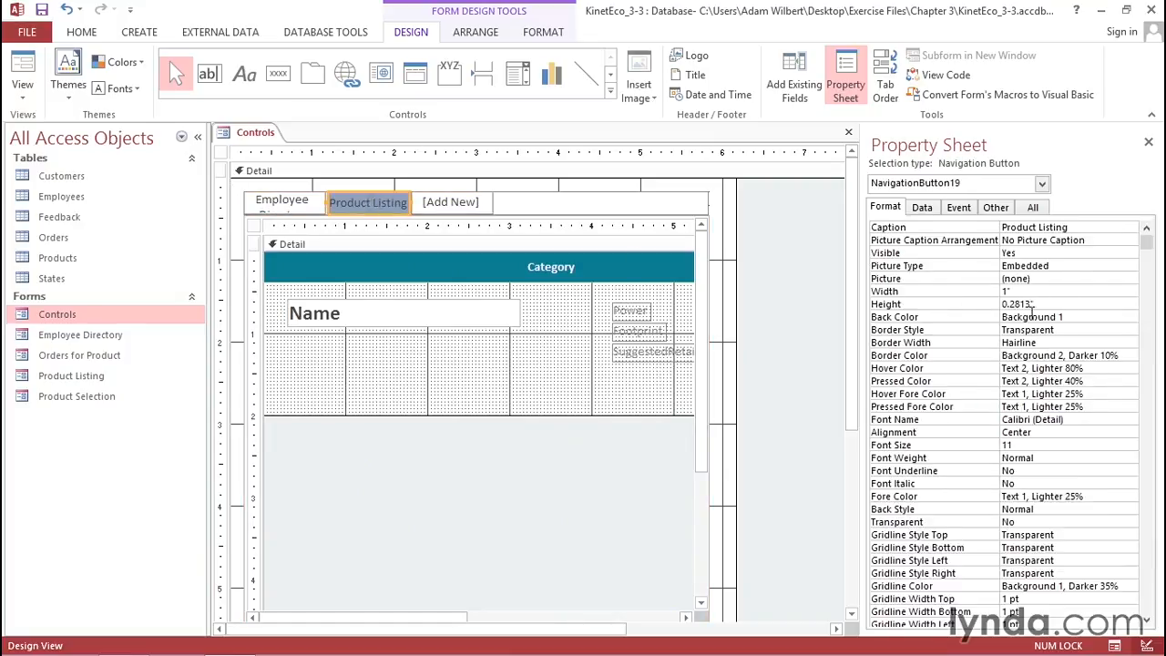
{"action": "left_click_drag", "start_coordinate": [1046, 306], "coordinate": [999, 305]}
{"action": "type", "text": ".5"}
{"action": "key", "text": "Return"}
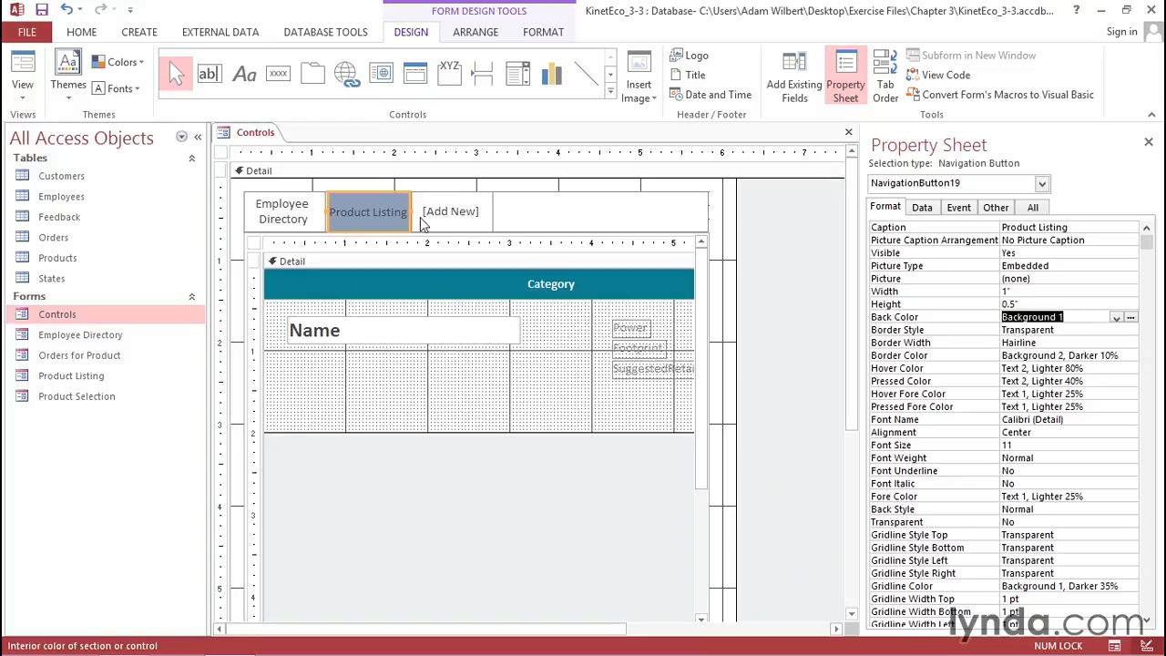
- Switch to Form view and test the Employee Directory and Product Listing buttons
{"action": "left_click", "coordinate": [24, 65]}
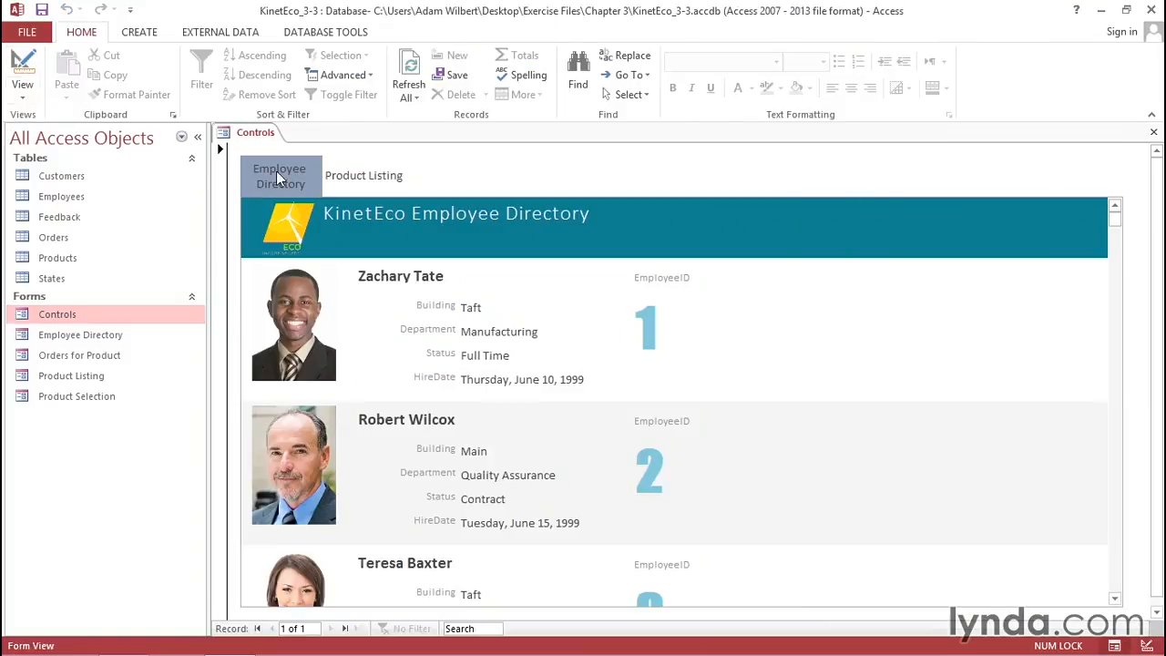
{"action": "left_click", "coordinate": [365, 177]}
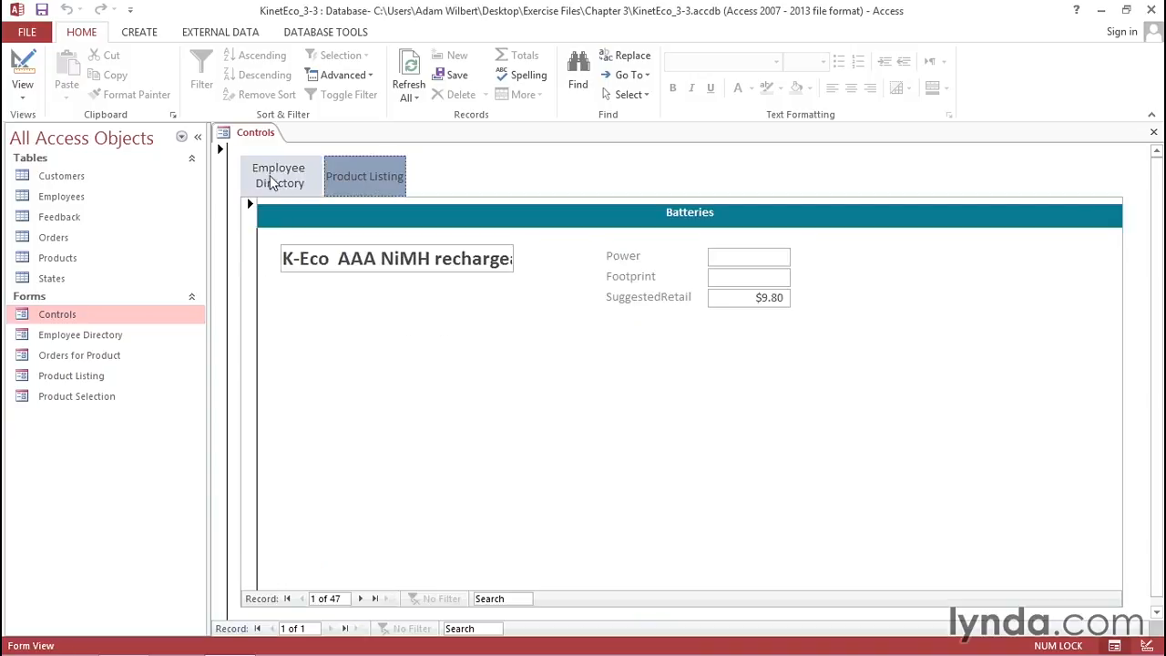
{"action": "left_click", "coordinate": [271, 183]}
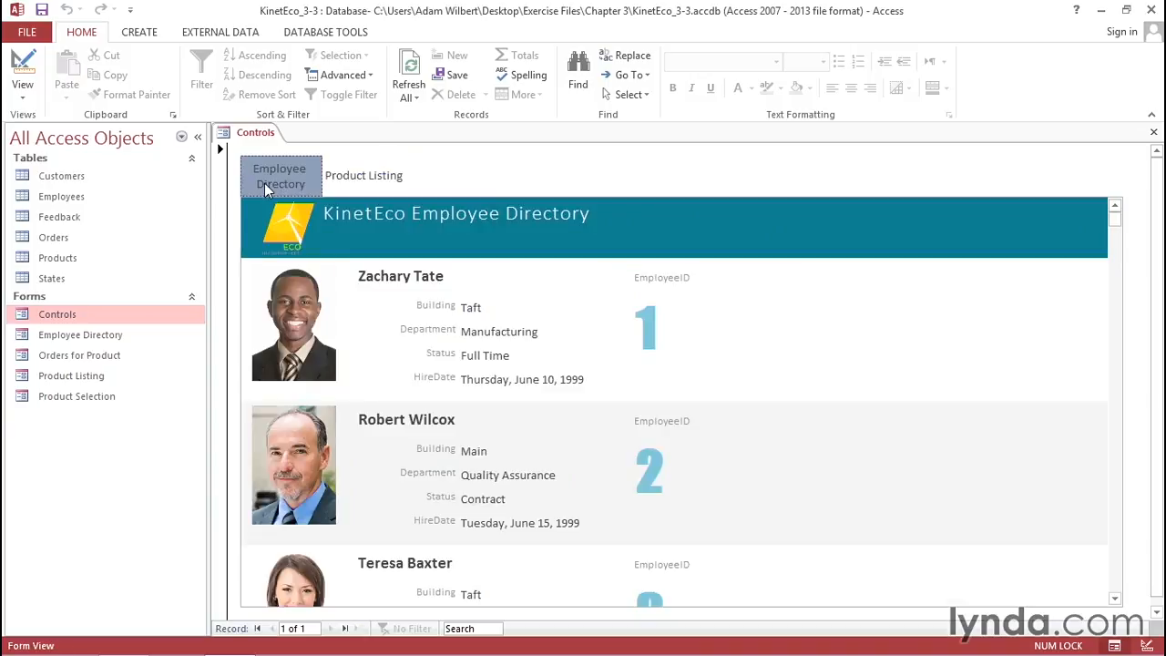
{"action": "left_click", "coordinate": [356, 176]}
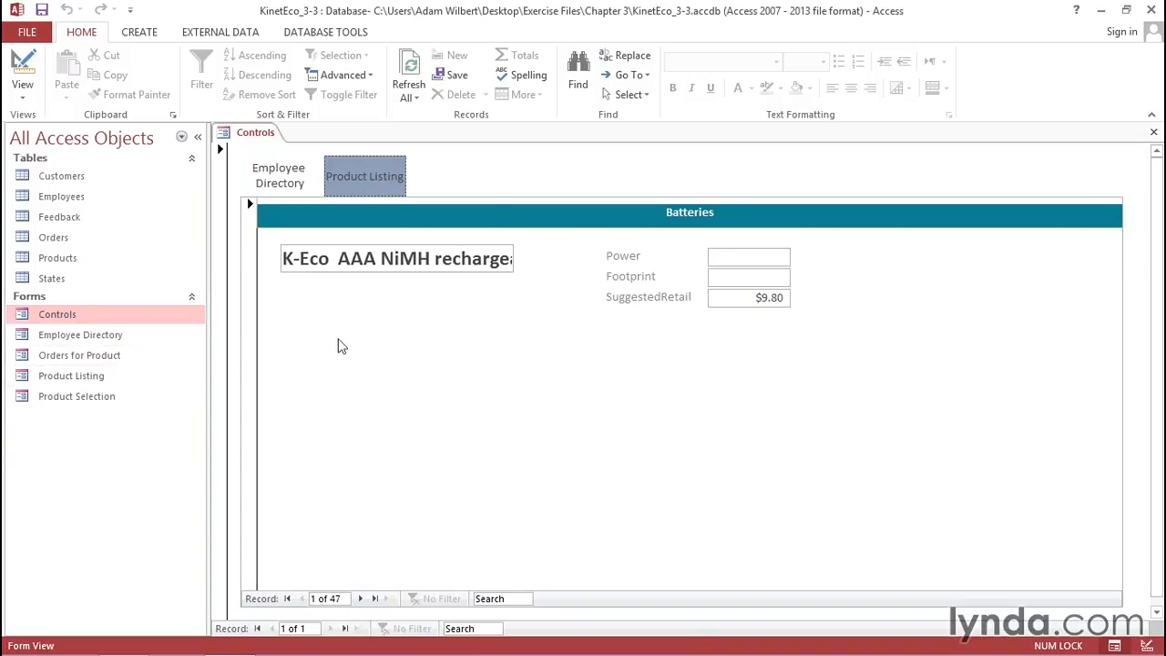
- Create a new navigation form with the Vertical Tabs, Left layout
{"action": "left_click", "coordinate": [141, 32]}
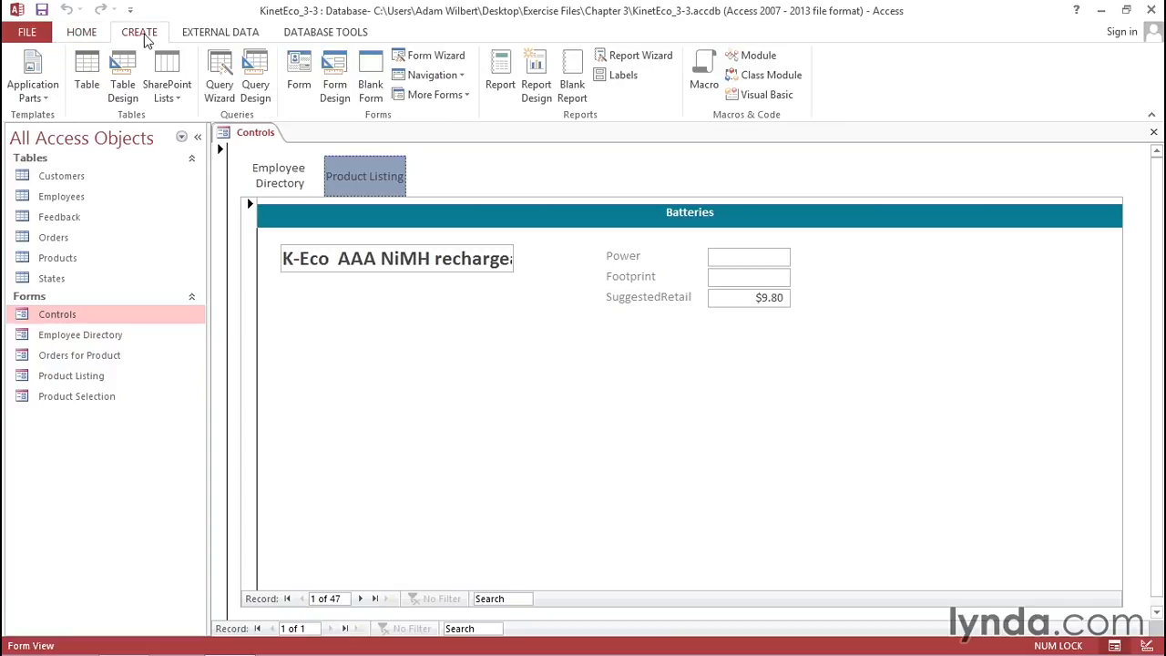
{"action": "left_click", "coordinate": [459, 81]}
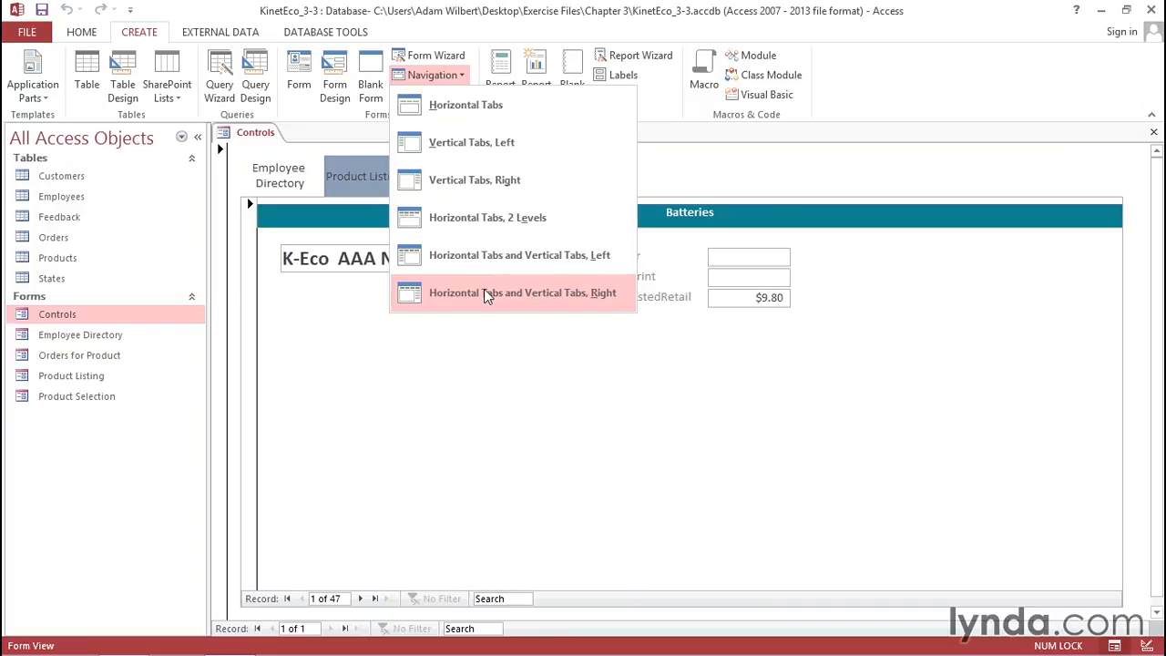
{"action": "left_click", "coordinate": [470, 143]}
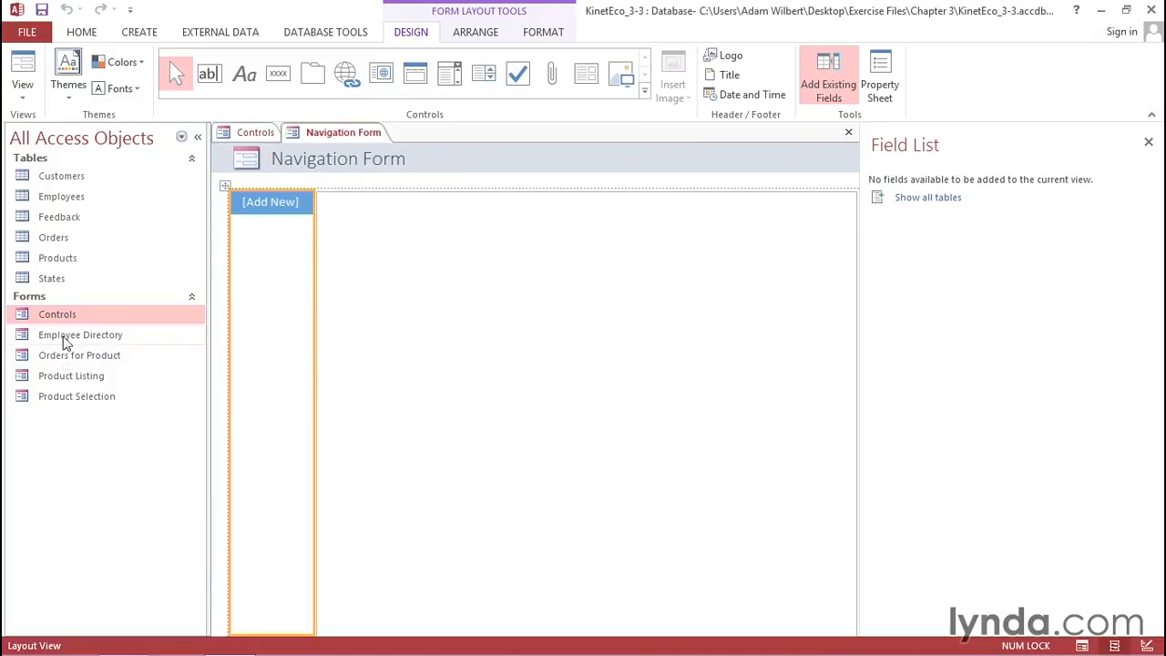
- Add the Employee Directory and Product Listing forms as tabs of the navigation form
{"action": "left_click_drag", "start_coordinate": [60, 342], "coordinate": [278, 204]}
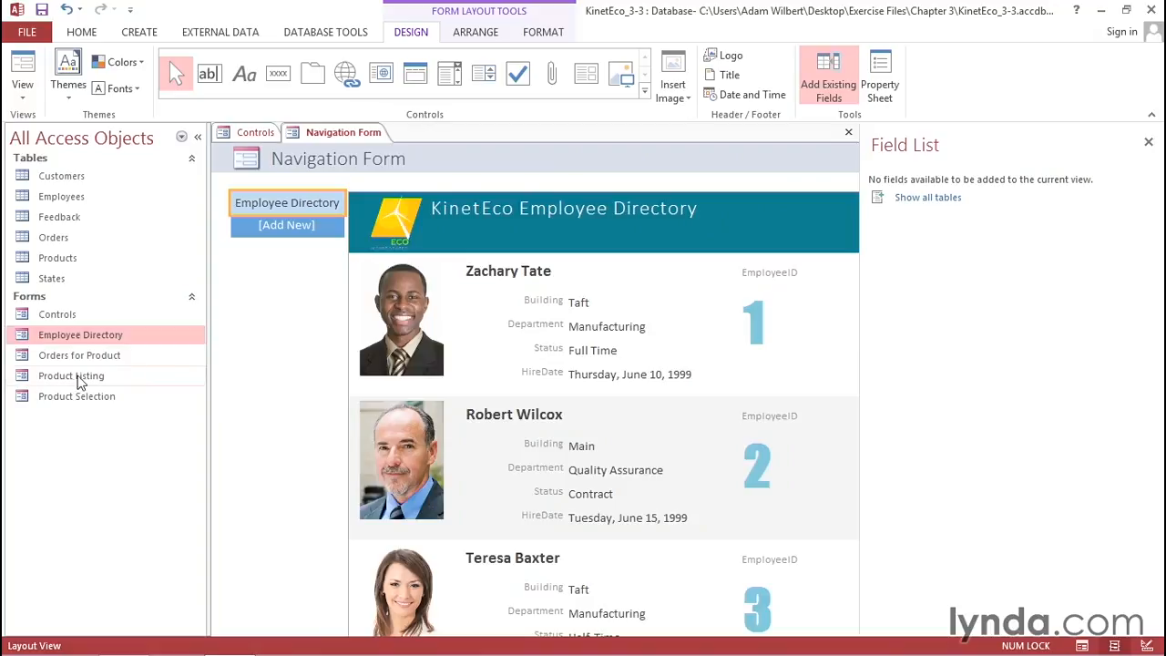
{"action": "left_click_drag", "start_coordinate": [61, 383], "coordinate": [302, 209]}
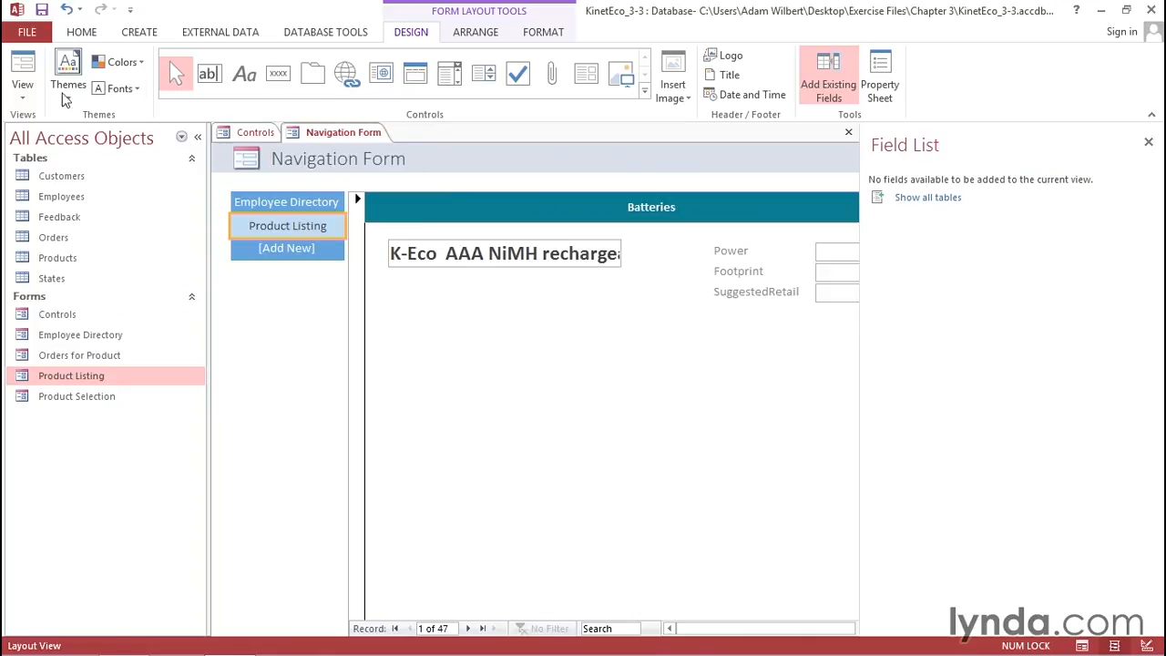
- Switch the navigation form to Design view, saving the changes to the Controls form
{"action": "left_click", "coordinate": [23, 95]}
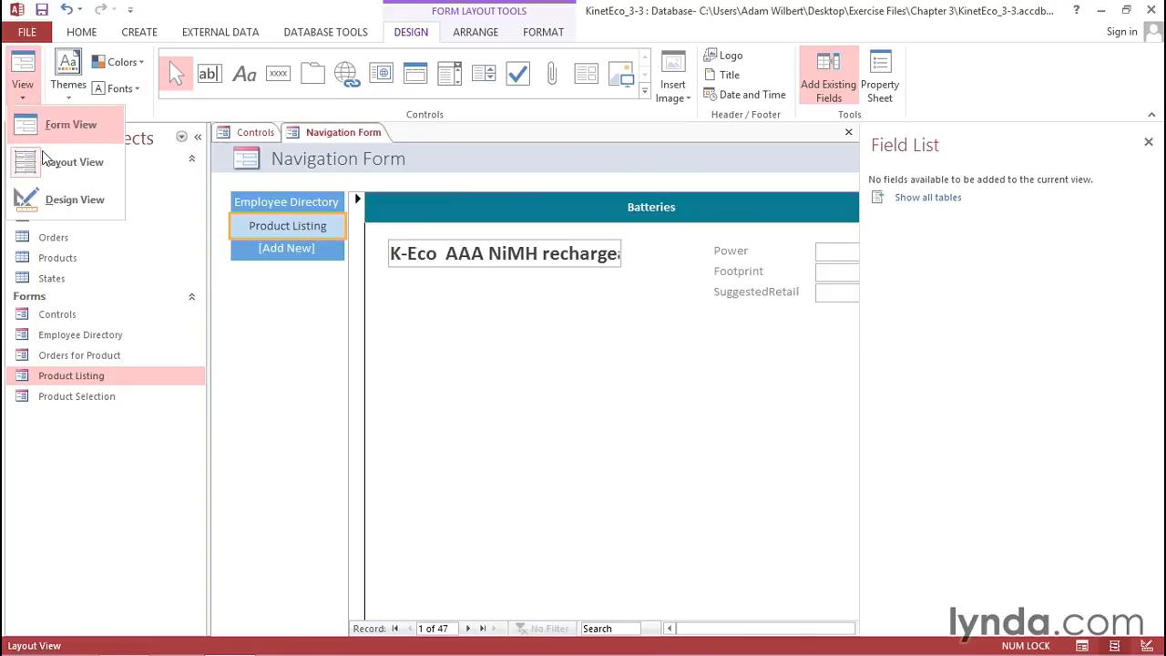
{"action": "left_click", "coordinate": [64, 195]}
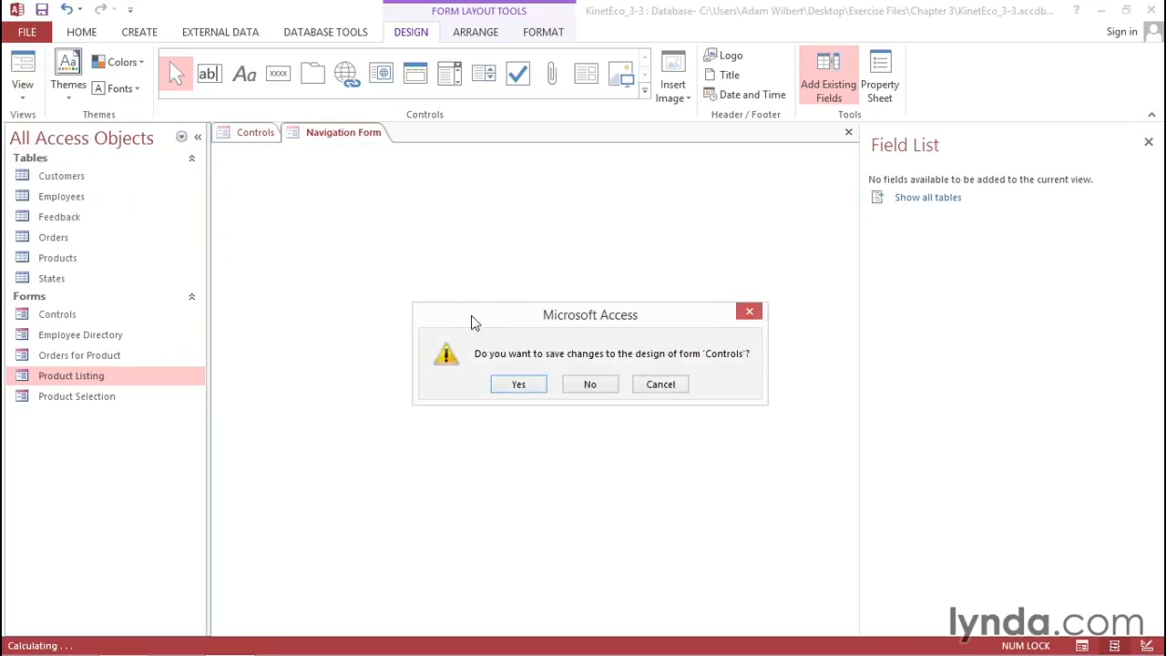
{"action": "left_click", "coordinate": [516, 385]}
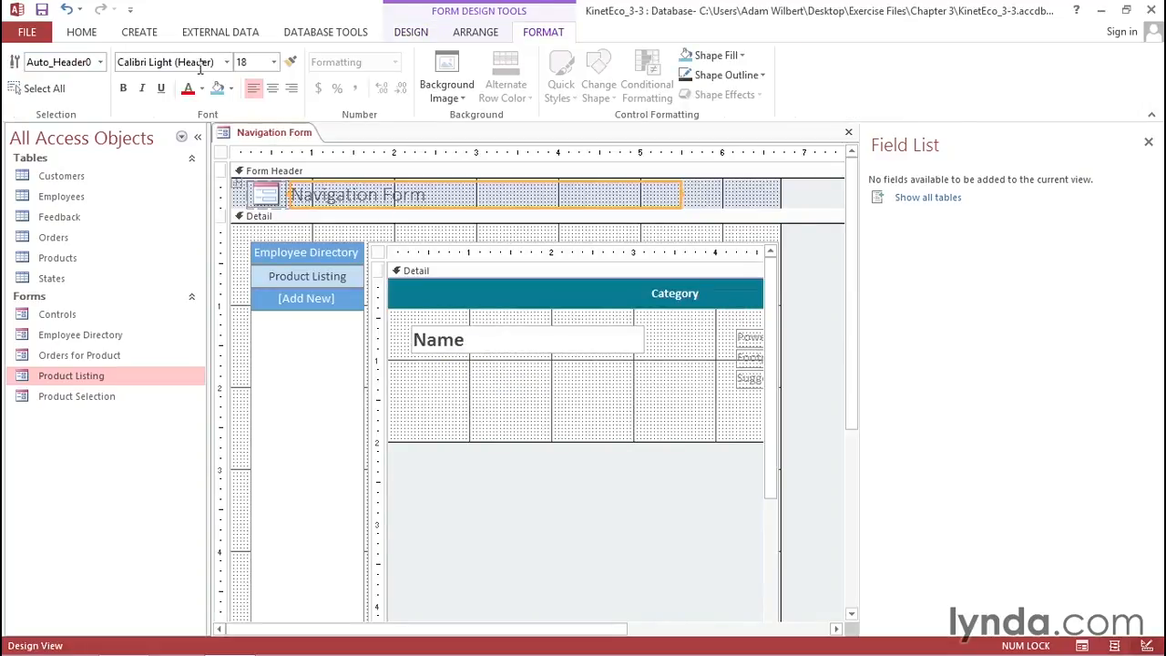
{"action": "left_click", "coordinate": [144, 34]}
{"action": "left_click", "coordinate": [431, 75]}
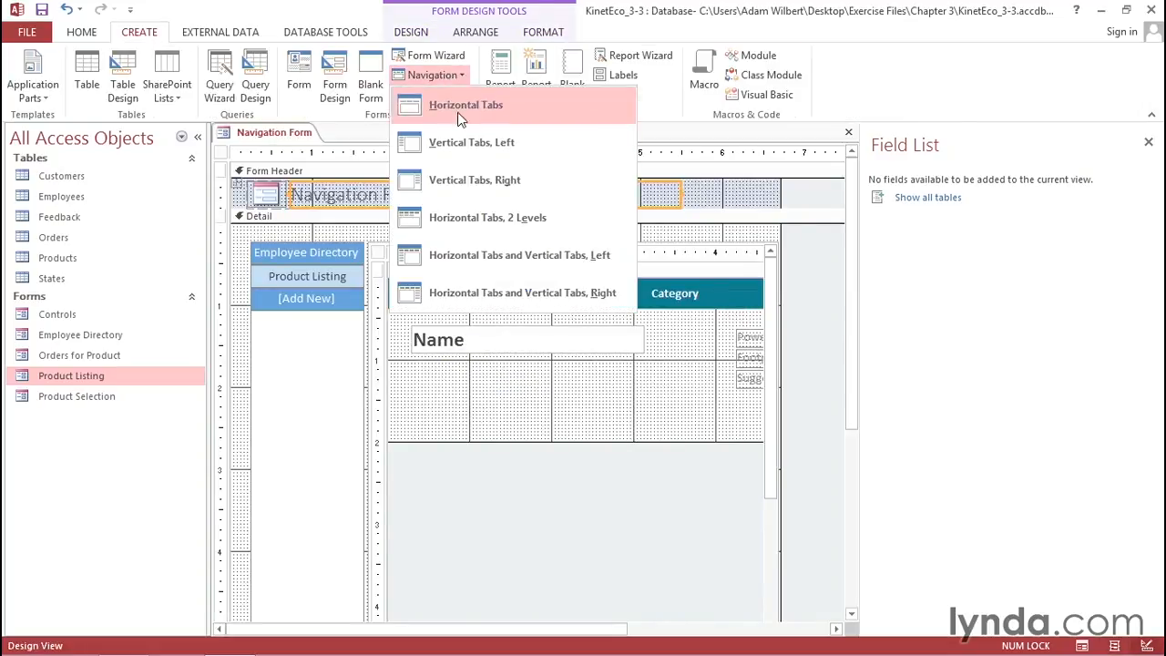
{"action": "left_click", "coordinate": [798, 37]}
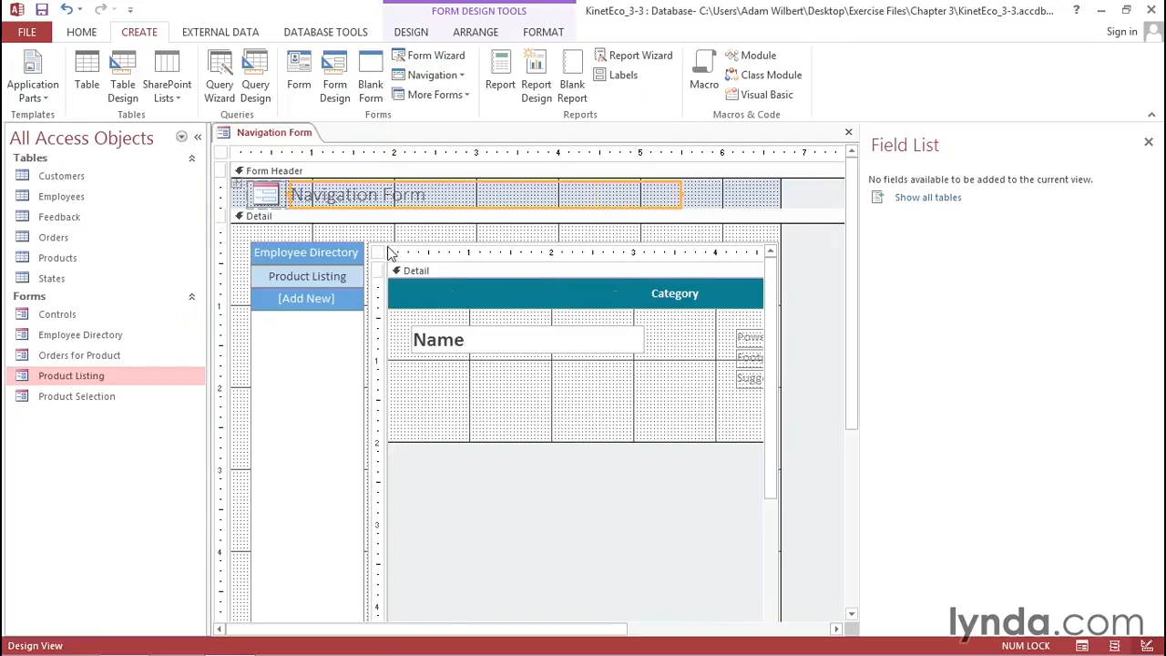
{"action": "left_click", "coordinate": [416, 397]}
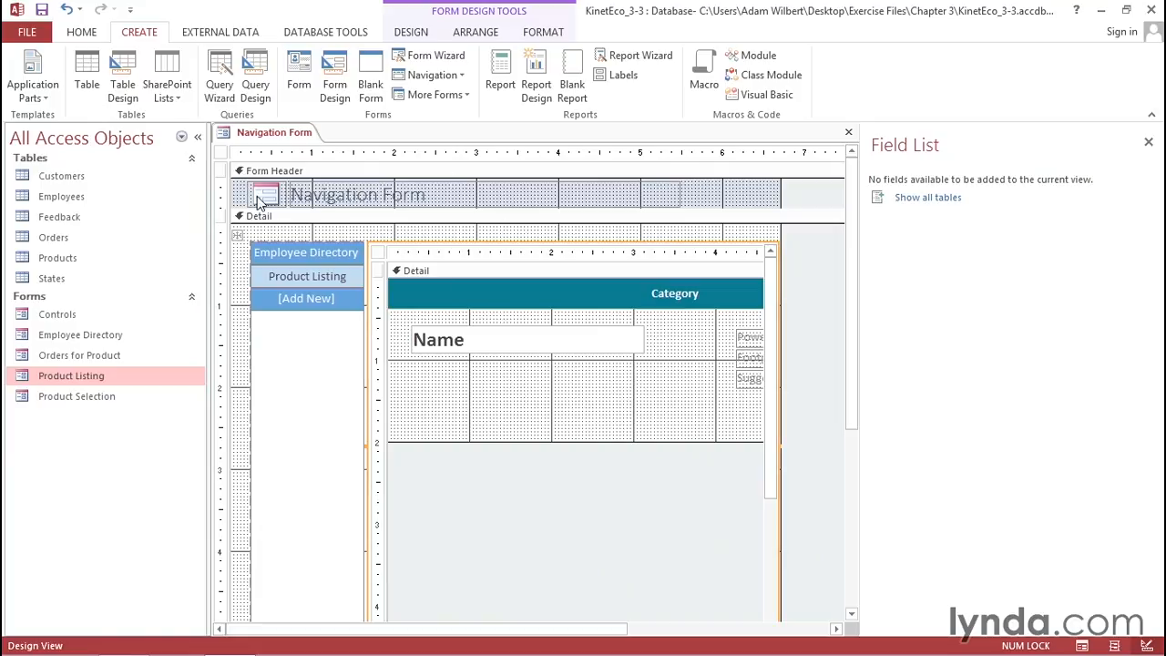
{"action": "left_click", "coordinate": [309, 349]}
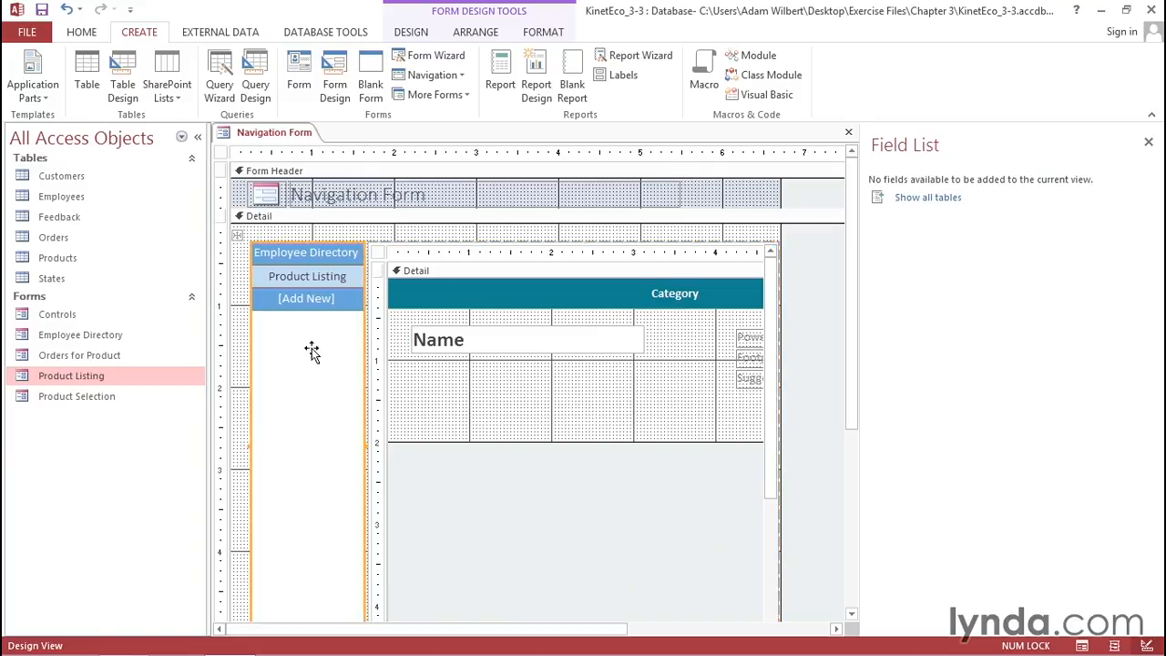
{"action": "left_click", "coordinate": [435, 409]}
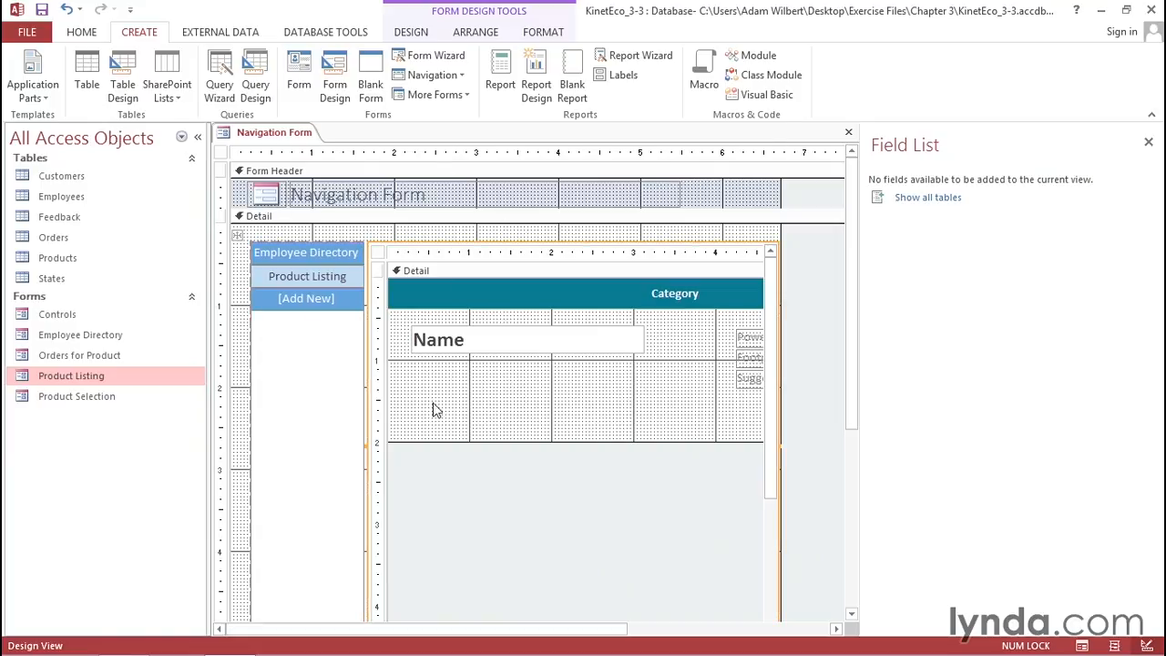
- Open the Controls form in Design view and compare it with the navigation form
{"action": "double_click", "coordinate": [53, 313]}
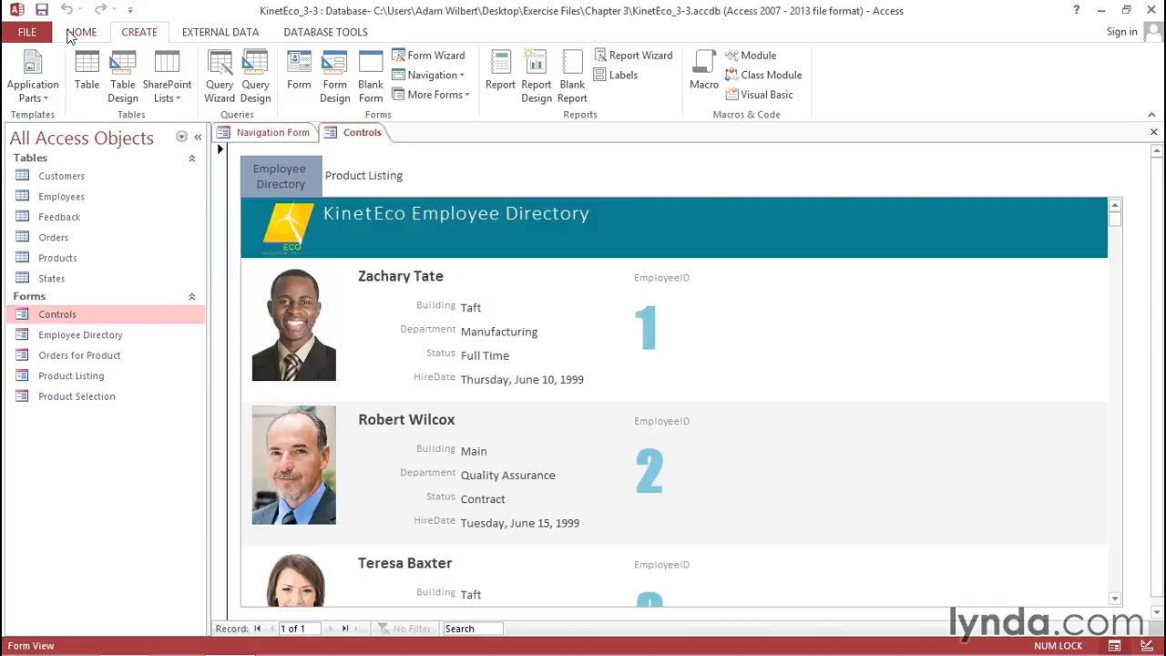
{"action": "left_click", "coordinate": [81, 32]}
{"action": "left_click", "coordinate": [20, 62]}
{"action": "left_click", "coordinate": [294, 397]}
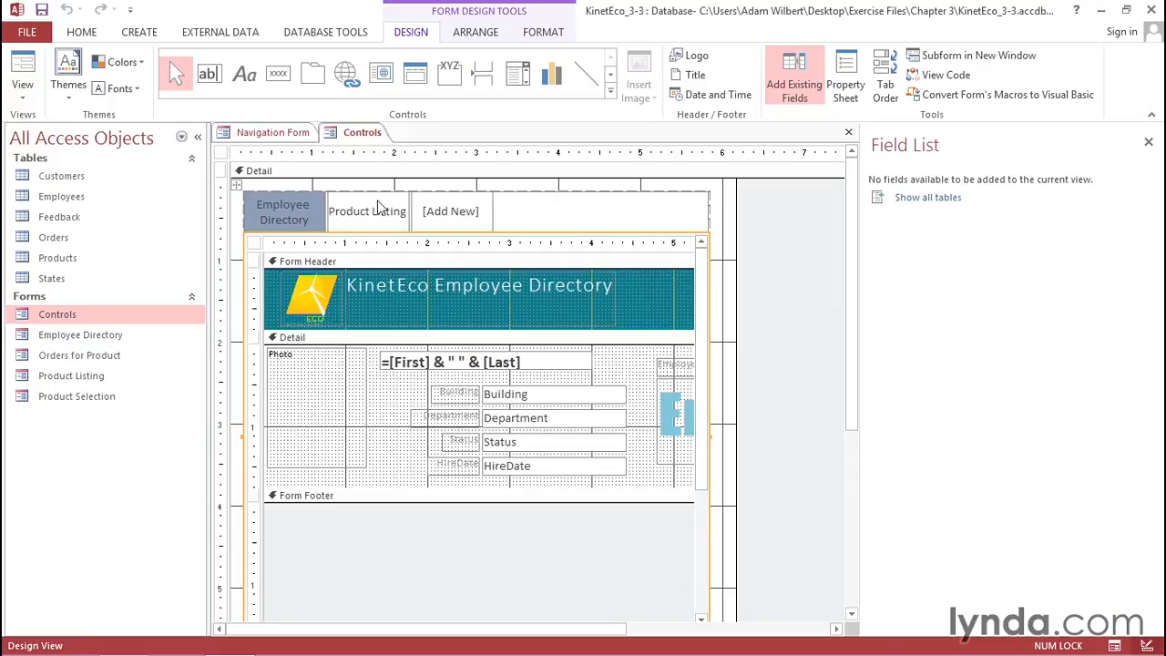
{"action": "left_click", "coordinate": [285, 135]}
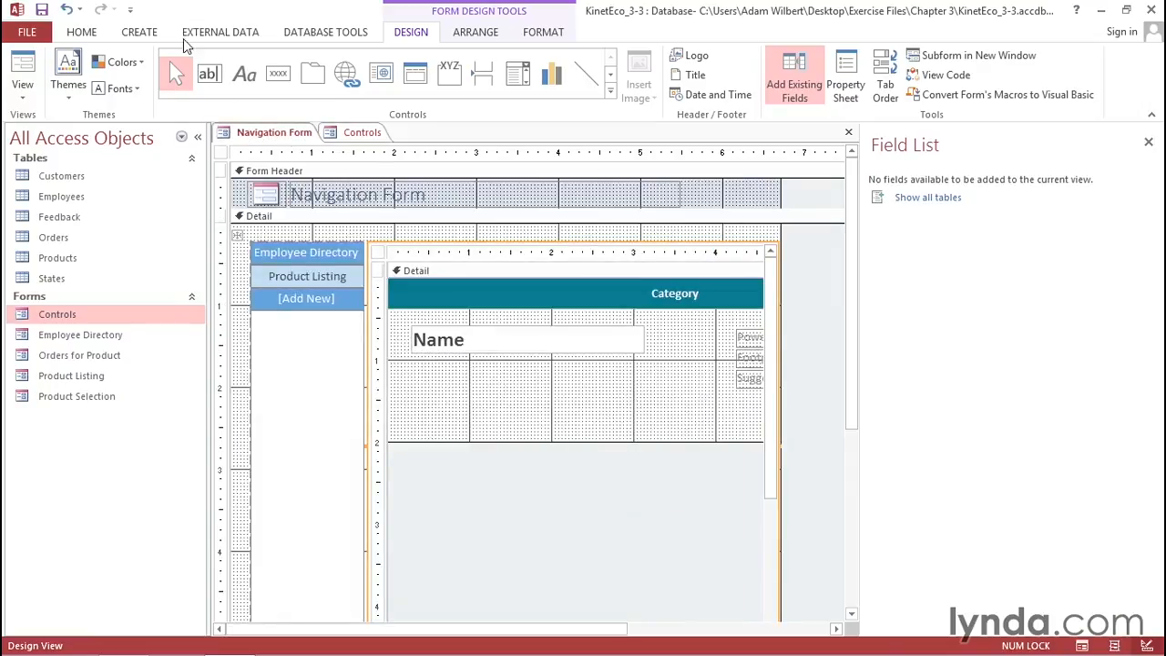
- Open the list of navigation form layouts
{"action": "left_click", "coordinate": [140, 35]}
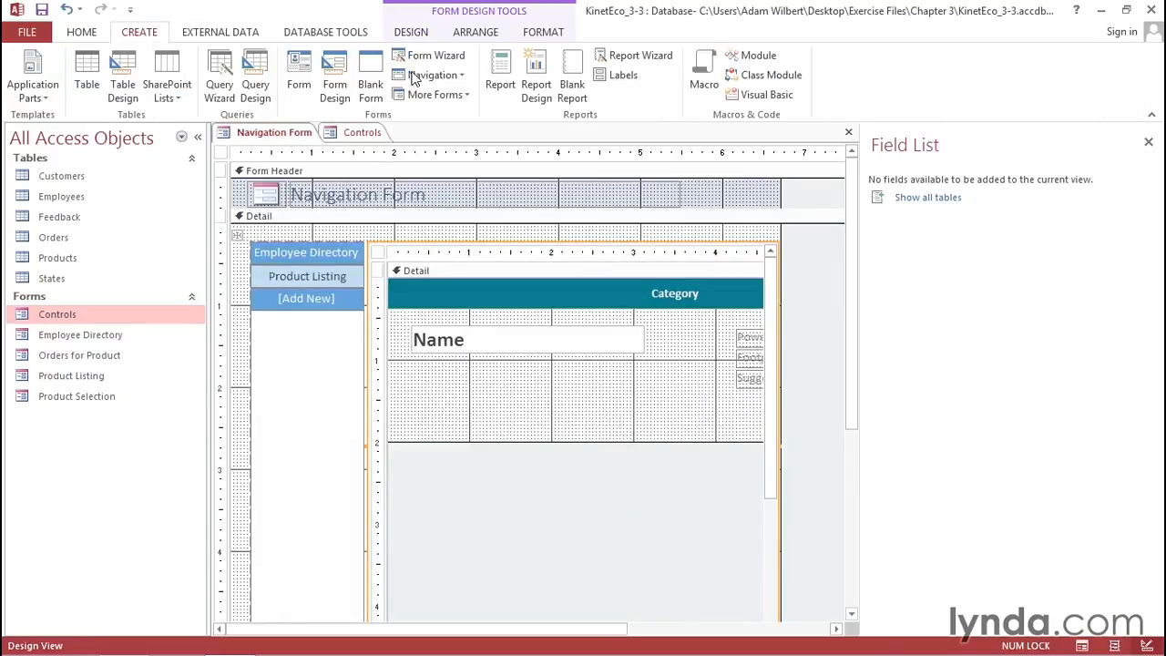
{"action": "left_click", "coordinate": [445, 76]}
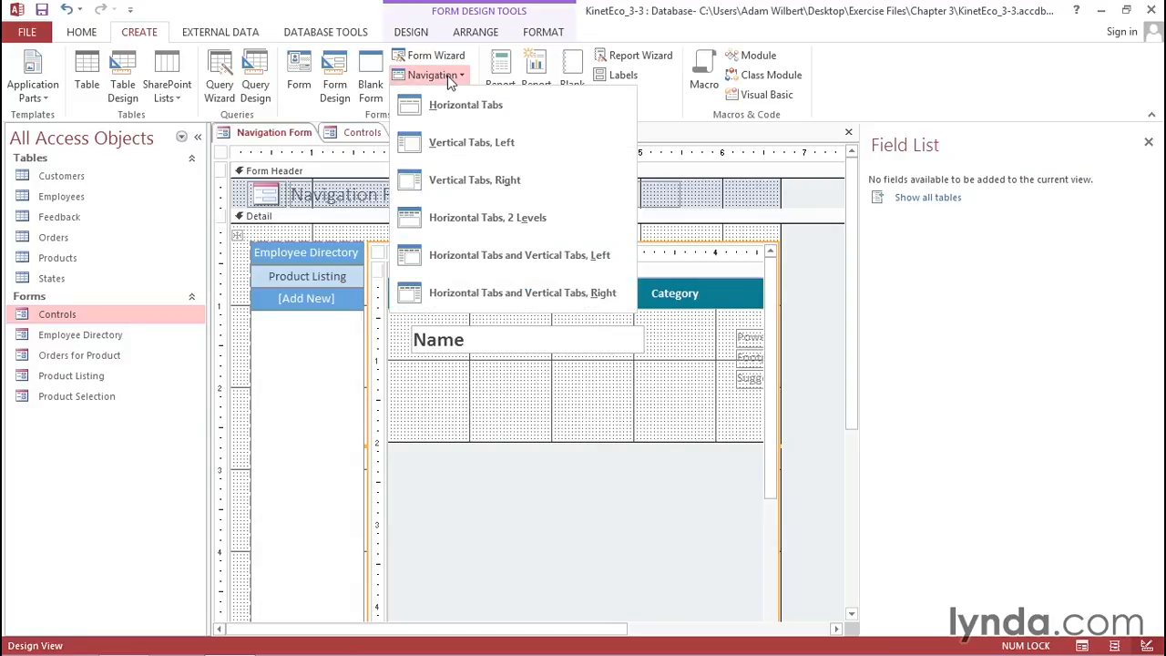